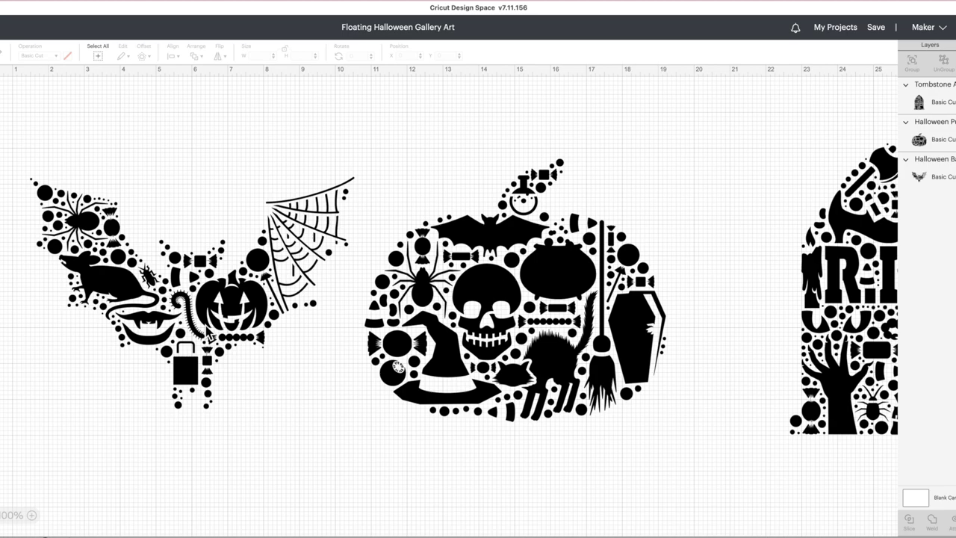
# Step: Resize the bat and pumpkin designs to 7 inches wide, keeping the pumpkin proportional and setting the bat's height to 6.103 inches
pyautogui.click(174, 328)
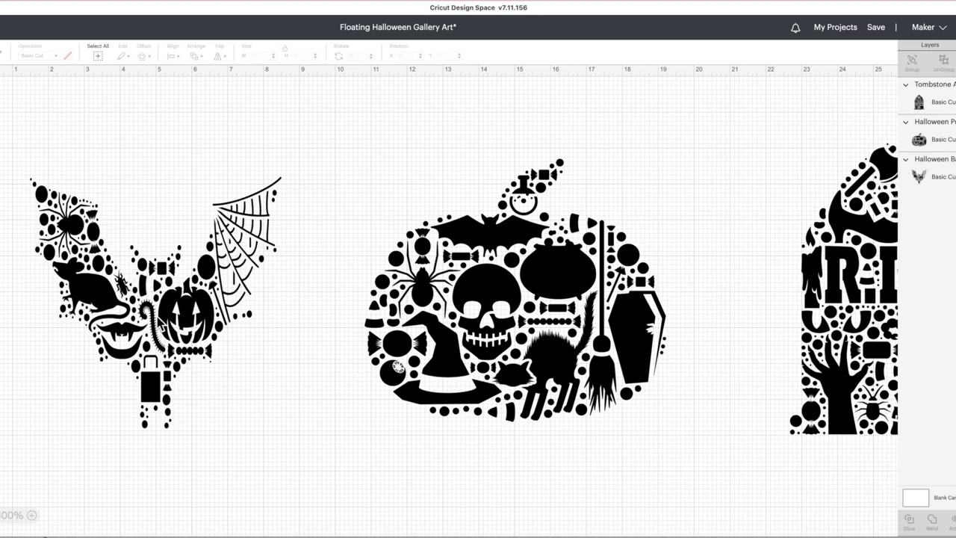
pyautogui.click(159, 319)
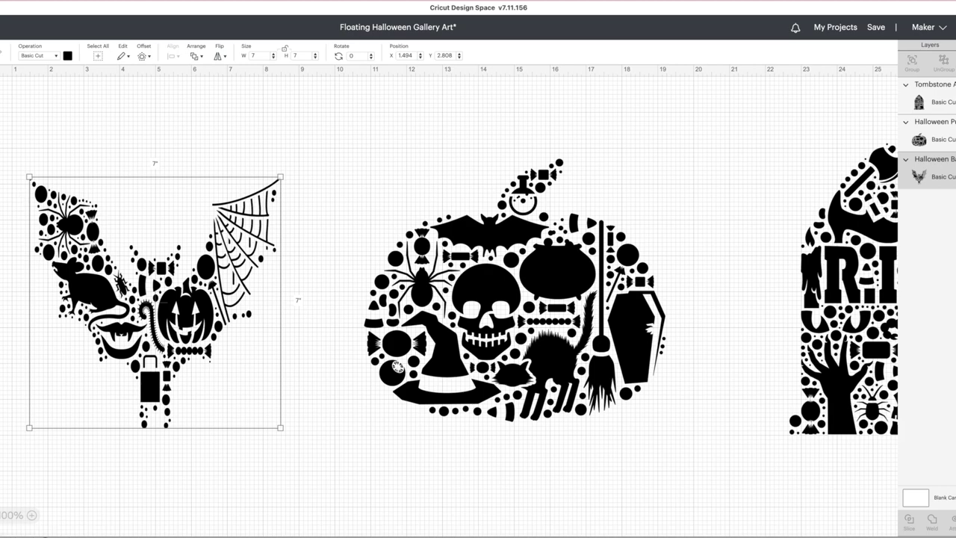
pyautogui.click(514, 359)
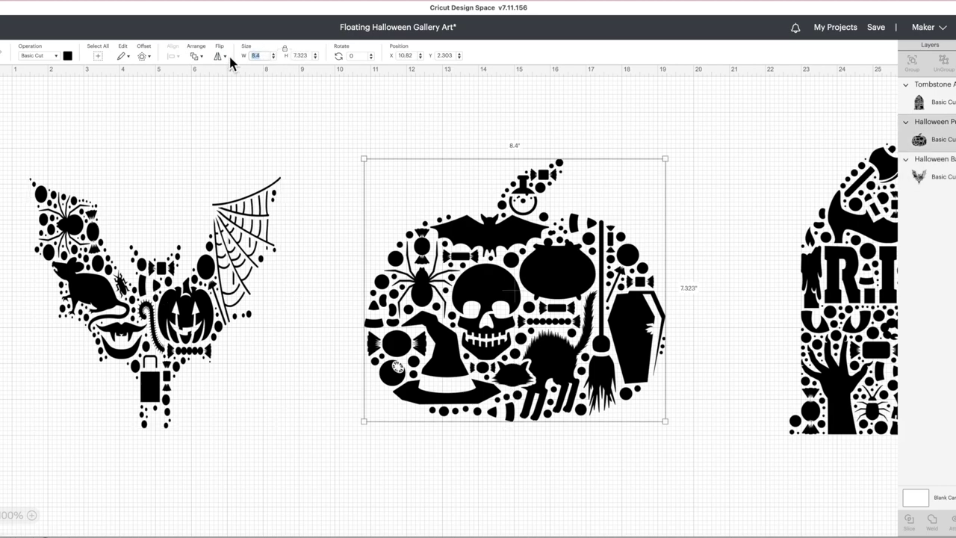
pyautogui.write('7')
pyautogui.press('Tab')
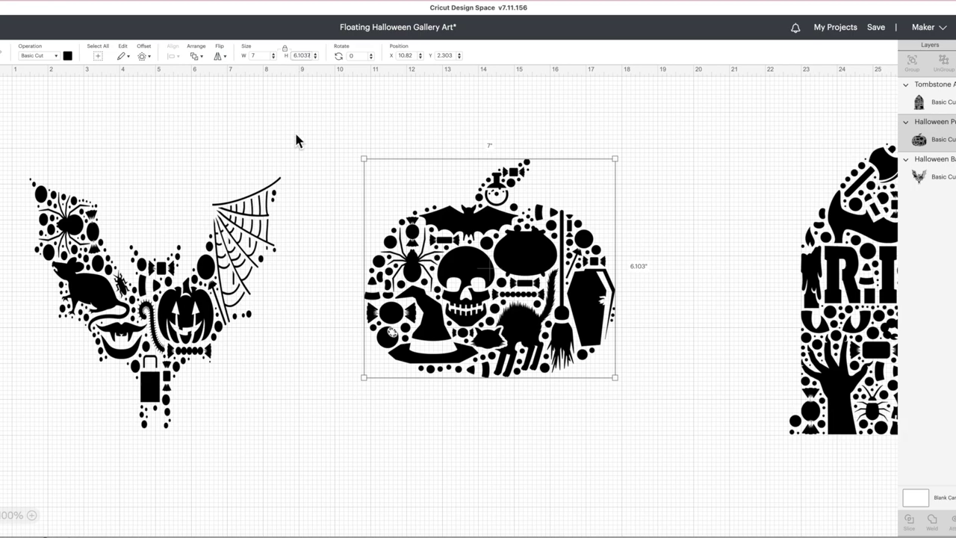
pyautogui.click(294, 131)
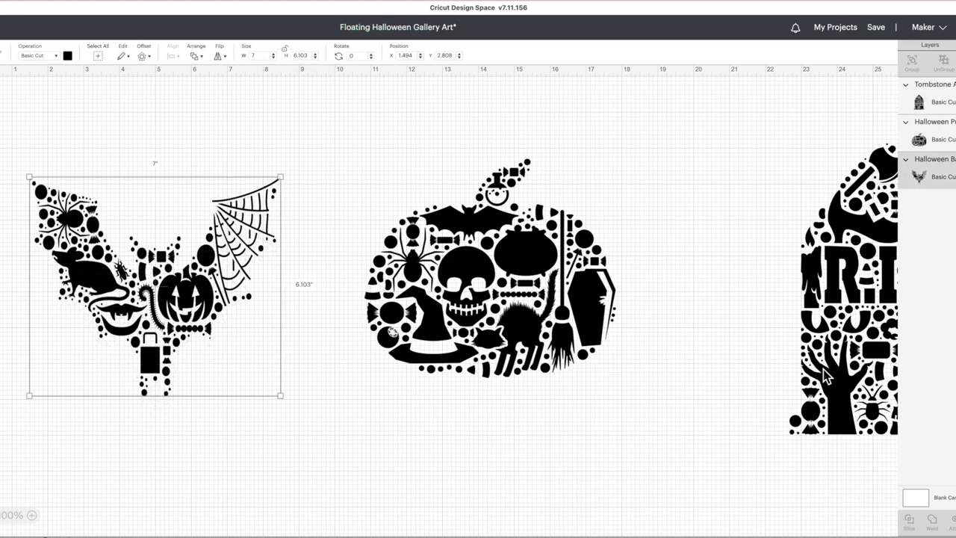
# Step: Resize the tombstone design to 7 inches wide and 6.103 inches high with its proportions unlocked
pyautogui.click(866, 370)
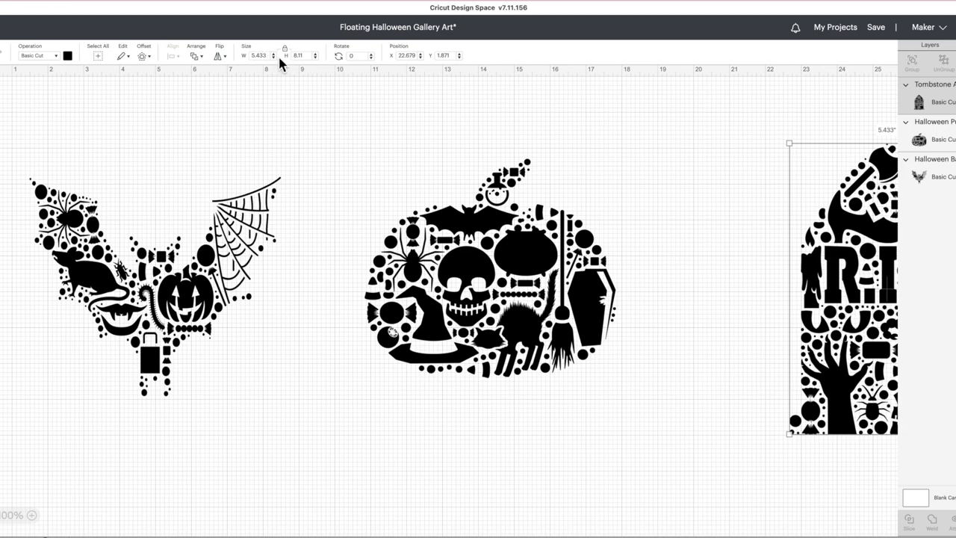
pyautogui.click(263, 56)
pyautogui.write('7')
pyautogui.press('Return')
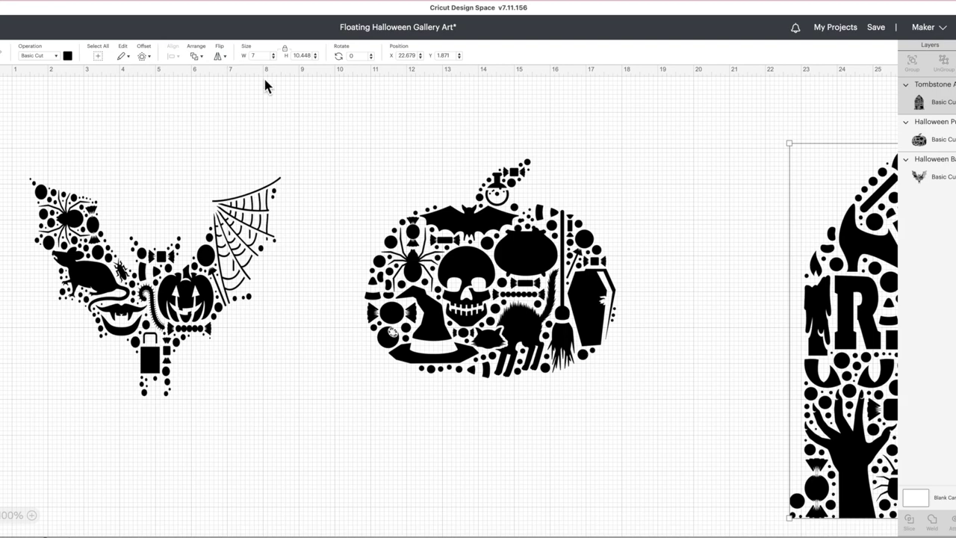
pyautogui.doubleClick(313, 56)
pyautogui.write('103')
pyautogui.press('Return')
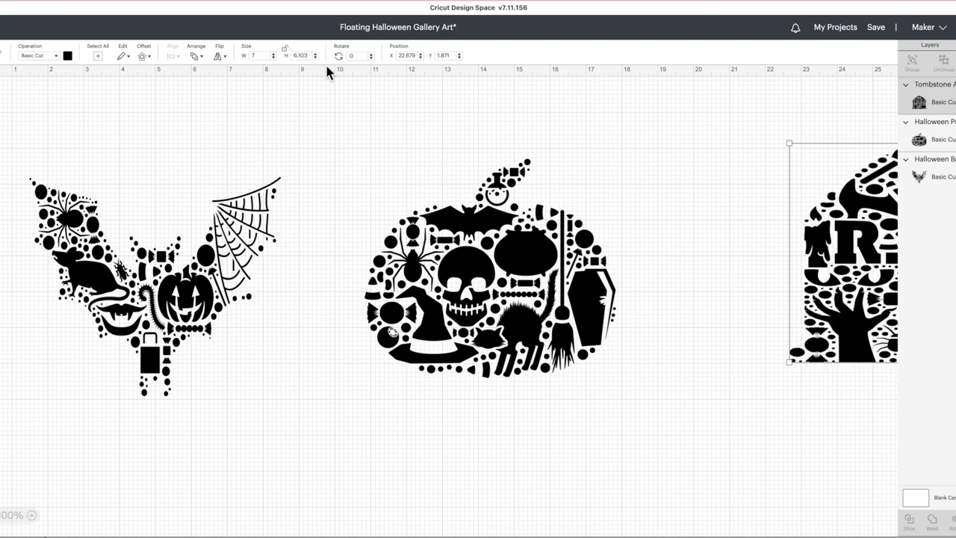
pyautogui.click(781, 471)
pyautogui.hscroll(5, 781, 472)
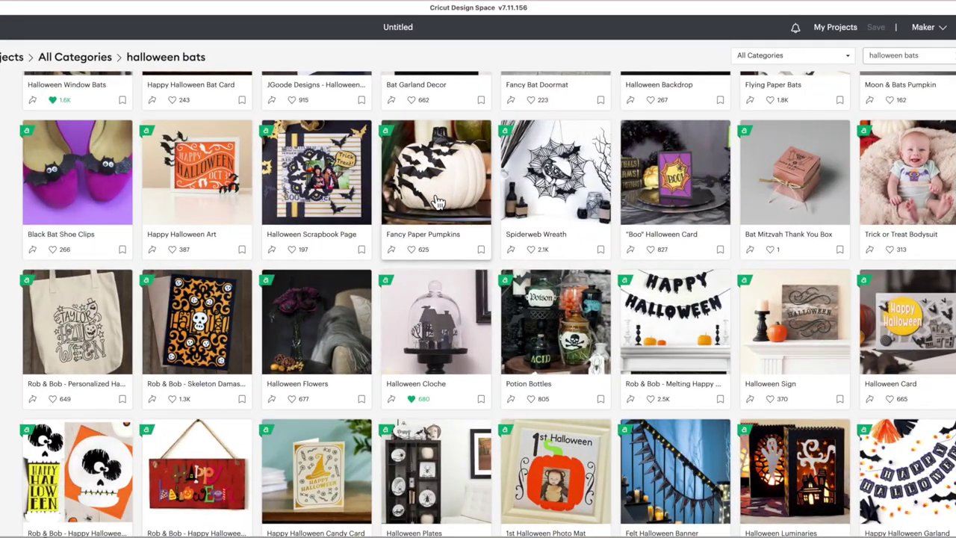
# Step: Open the Fancy Paper Pumpkins project and review its description, finished size and materials list
pyautogui.click(435, 199)
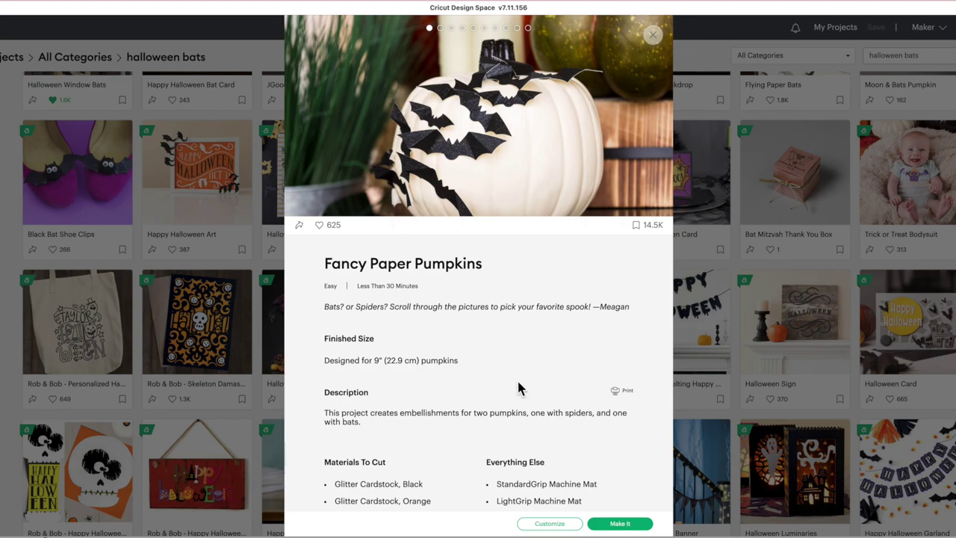
pyautogui.scroll(-5, 523, 417)
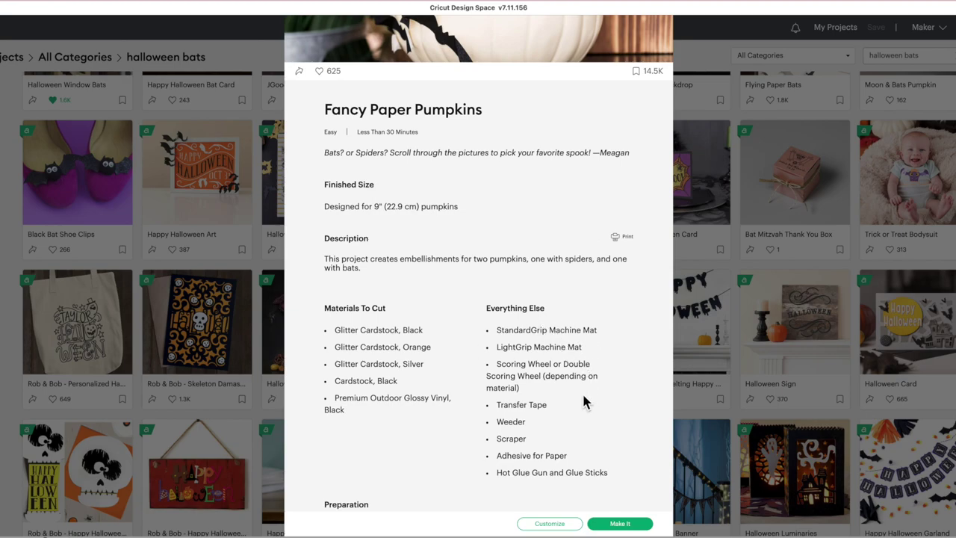
pyautogui.scroll(-1, 585, 401)
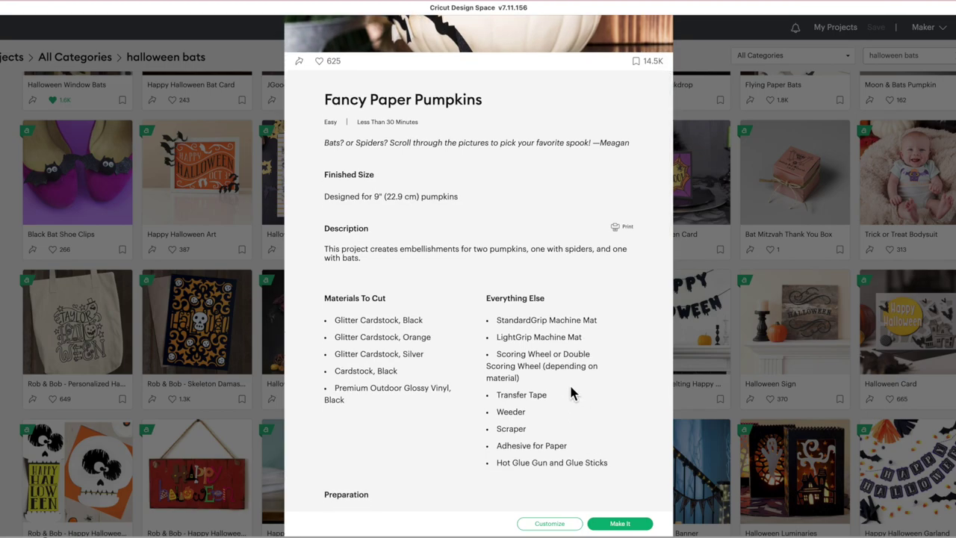
pyautogui.scroll(1, 563, 490)
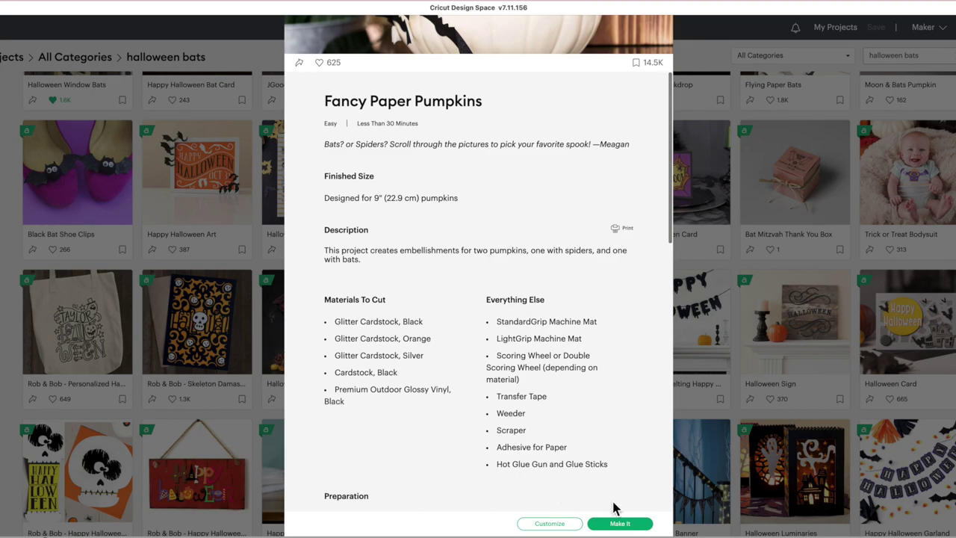
pyautogui.scroll(5, 526, 405)
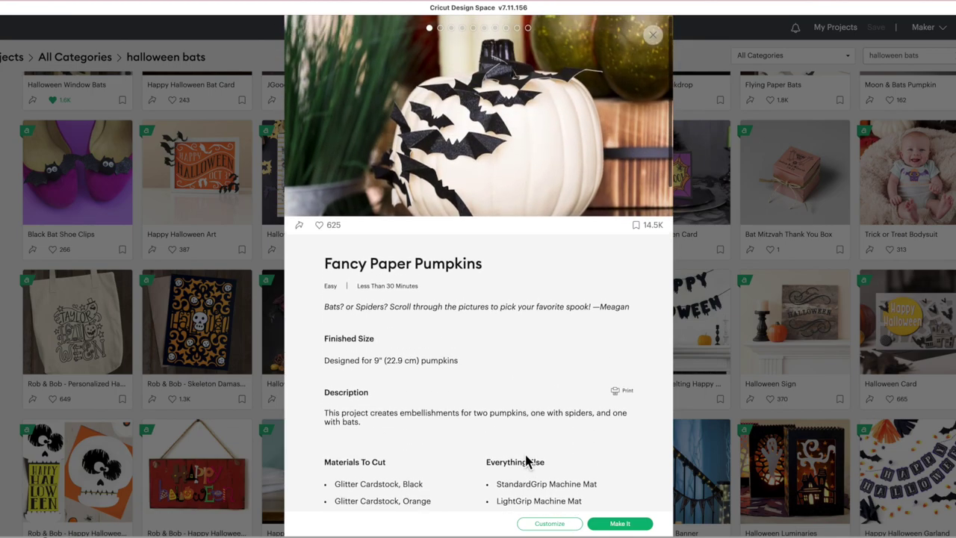
# Step: Open the Fancy Paper Pumpkins project for customizing and delete all spiders and spiderwebs from the canvas
pyautogui.click(549, 523)
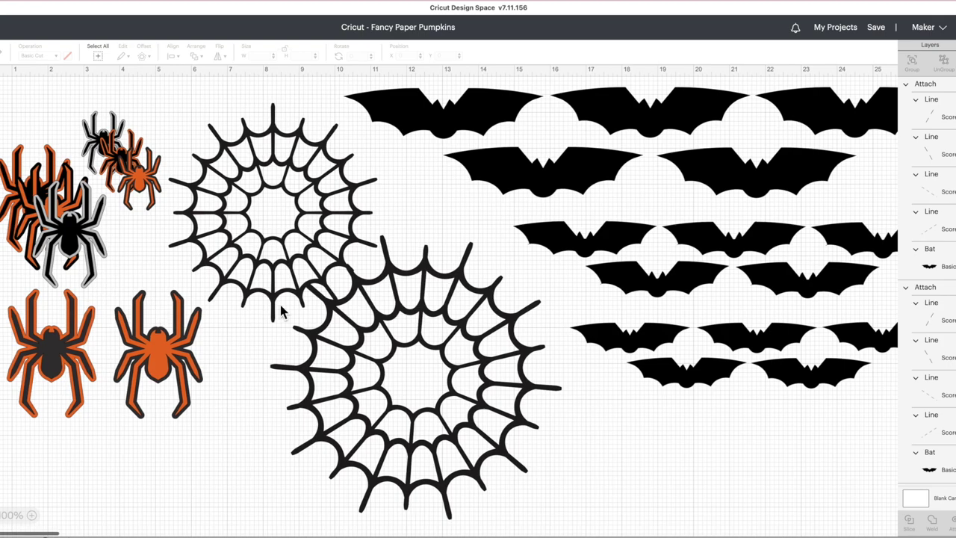
pyautogui.hscroll(10, 58, 508)
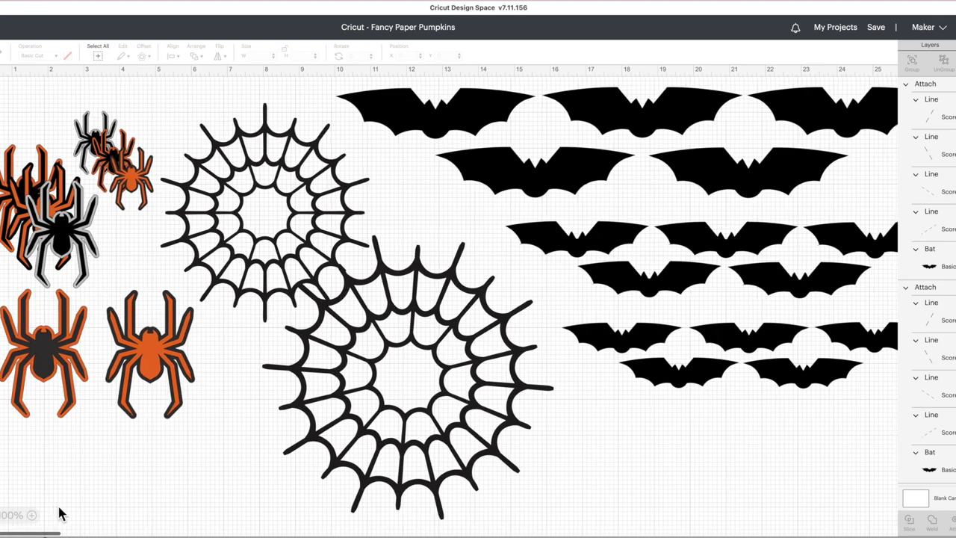
pyautogui.hscroll(-10, 56, 507)
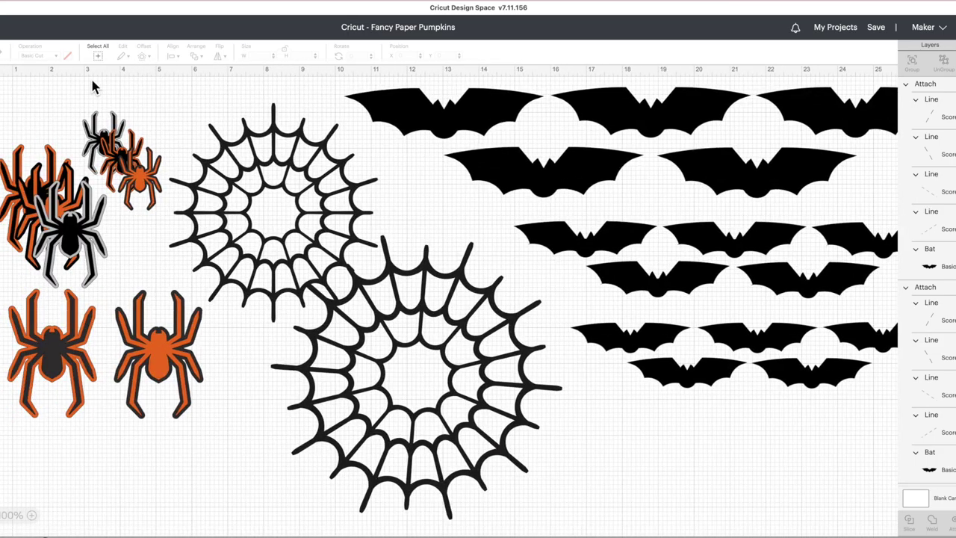
pyautogui.moveTo(9, 115); pyautogui.dragTo(338, 489)
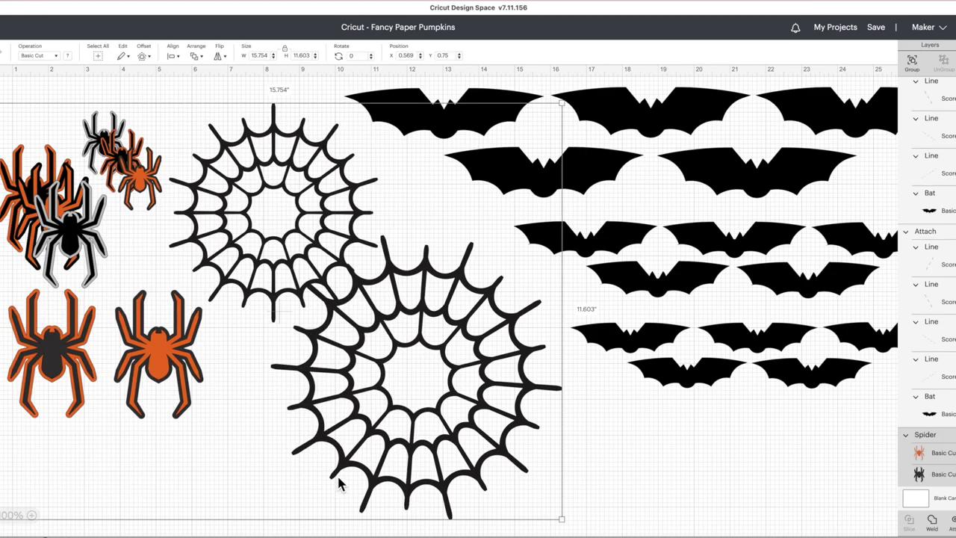
pyautogui.moveTo(231, 460); pyautogui.dragTo(252, 443)
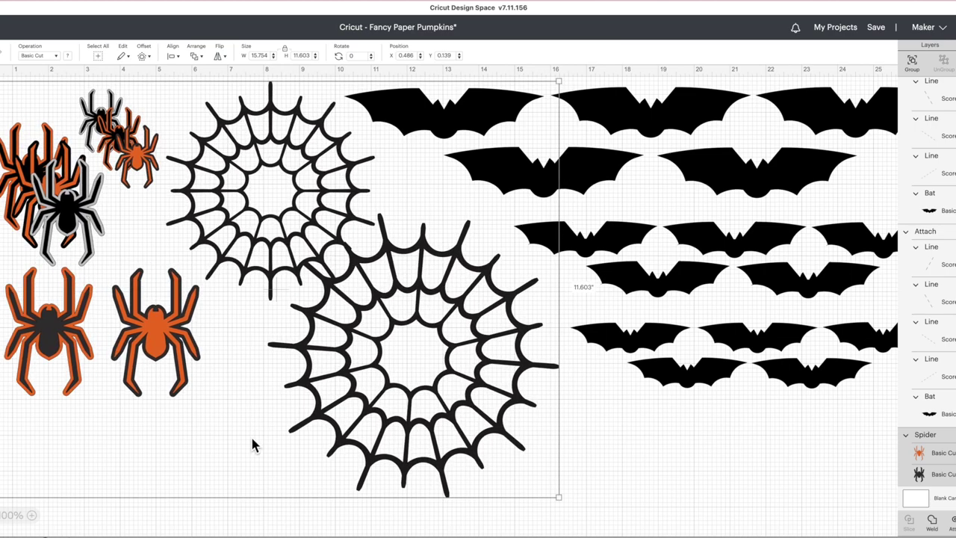
pyautogui.press('Delete')
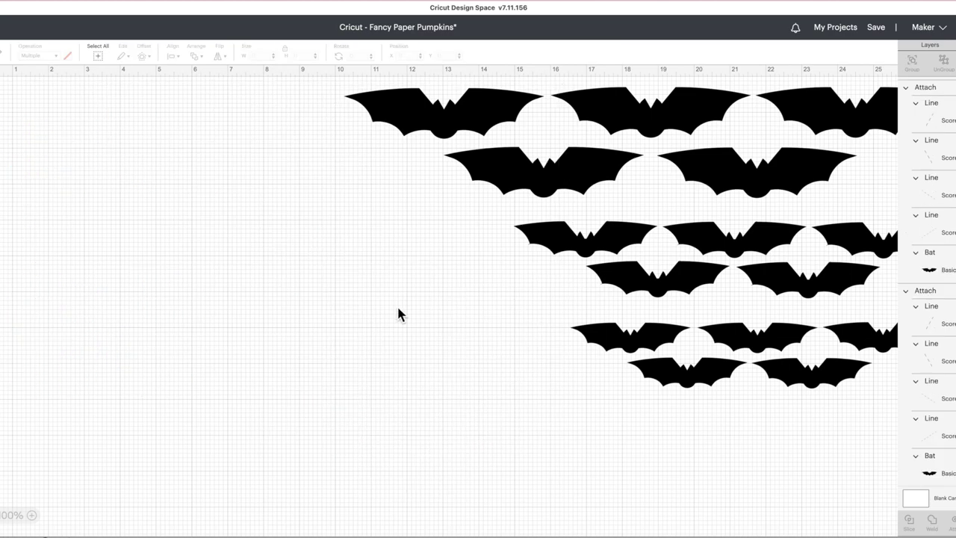
# Step: Spread out the five smallest bats and shrink them to varied widths of about 2.2 to 2.7 inches
pyautogui.hscroll(10, 486, 451)
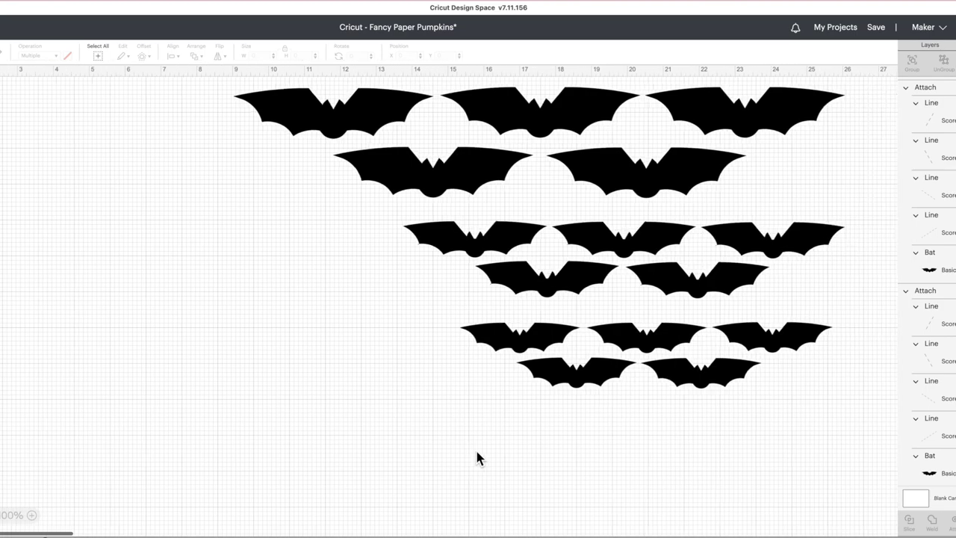
pyautogui.hscroll(-4, 476, 451)
pyautogui.hscroll(-5, 478, 457)
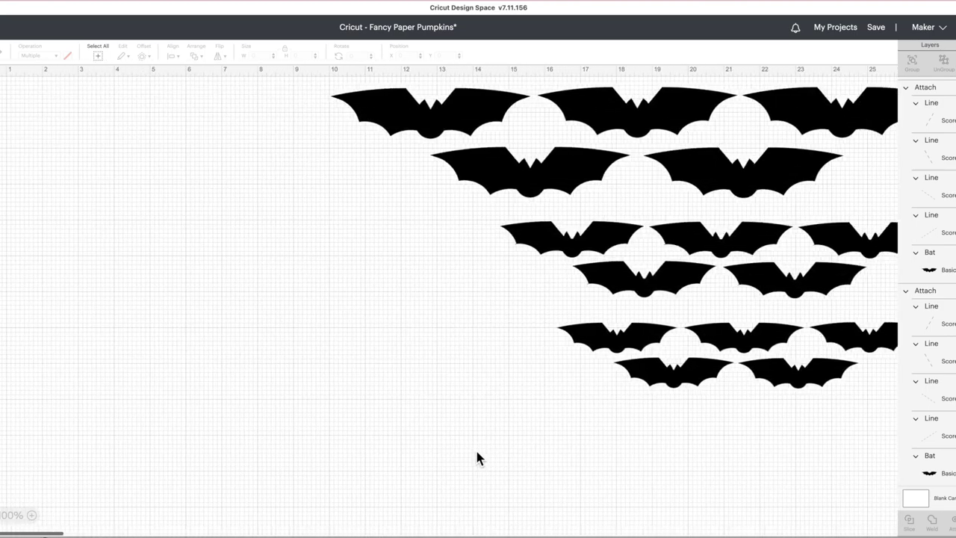
pyautogui.hscroll(10, 478, 457)
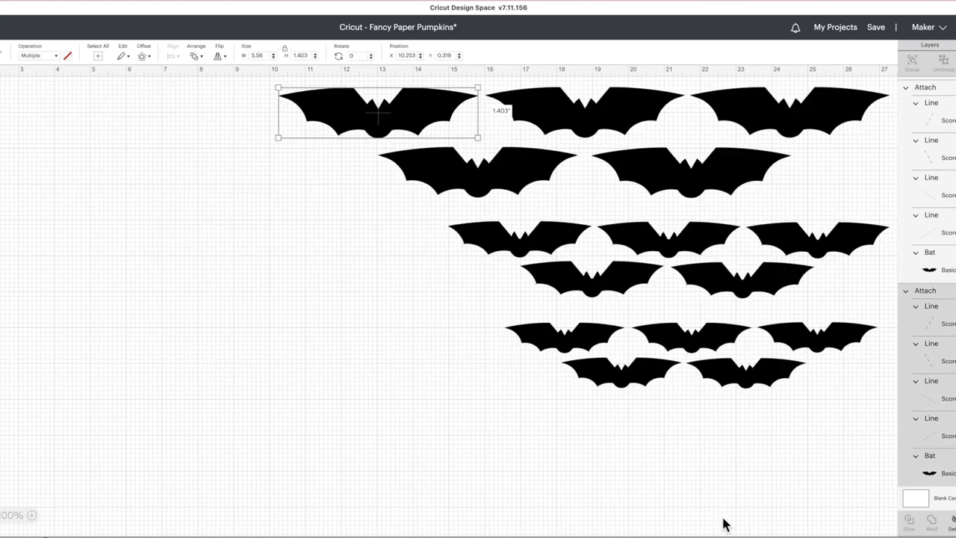
pyautogui.moveTo(621, 373); pyautogui.dragTo(205, 337)
pyautogui.moveTo(265, 351); pyautogui.dragTo(232, 343)
pyautogui.moveTo(568, 347); pyautogui.dragTo(329, 344)
pyautogui.moveTo(387, 319); pyautogui.dragTo(364, 325)
pyautogui.moveTo(690, 343); pyautogui.dragTo(469, 346)
pyautogui.moveTo(531, 325); pyautogui.dragTo(507, 331)
pyautogui.moveTo(810, 348); pyautogui.dragTo(626, 363)
pyautogui.moveTo(693, 337); pyautogui.dragTo(671, 342)
pyautogui.click(776, 372)
pyautogui.moveTo(805, 357); pyautogui.dragTo(768, 367)
# Step: Shrink the five medium bats to varied widths of about 2.4 to 3.4 inches
pyautogui.click(769, 280)
pyautogui.moveTo(813, 262); pyautogui.dragTo(758, 277)
pyautogui.click(627, 280)
pyautogui.moveTo(664, 262); pyautogui.dragTo(646, 271)
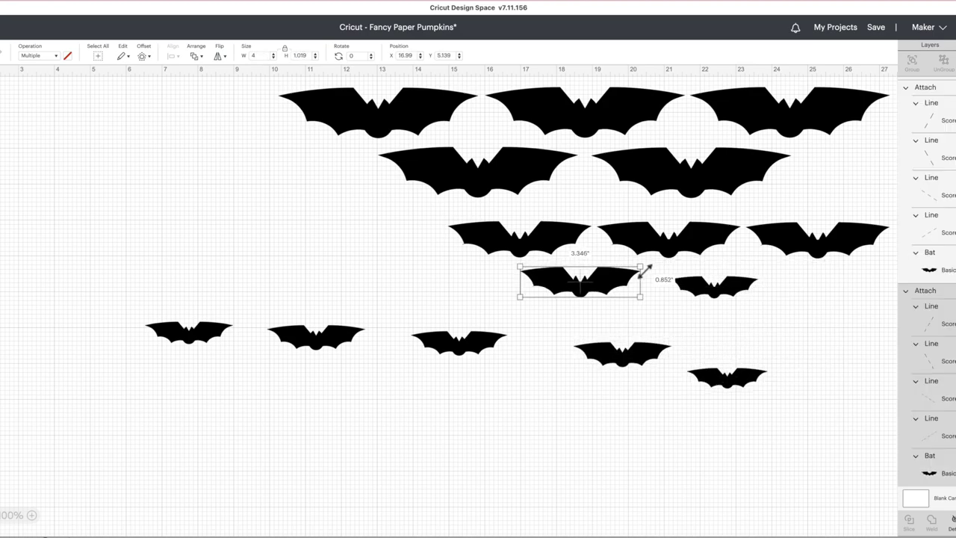
pyautogui.click(672, 239)
pyautogui.moveTo(739, 222); pyautogui.dragTo(715, 229)
pyautogui.click(822, 239)
pyautogui.moveTo(889, 221); pyautogui.dragTo(871, 227)
pyautogui.click(523, 239)
pyautogui.moveTo(590, 221); pyautogui.dragTo(568, 228)
# Step: Shrink the two large bats in the second row to about 4.3 and 4.7 inches wide
pyautogui.click(735, 179)
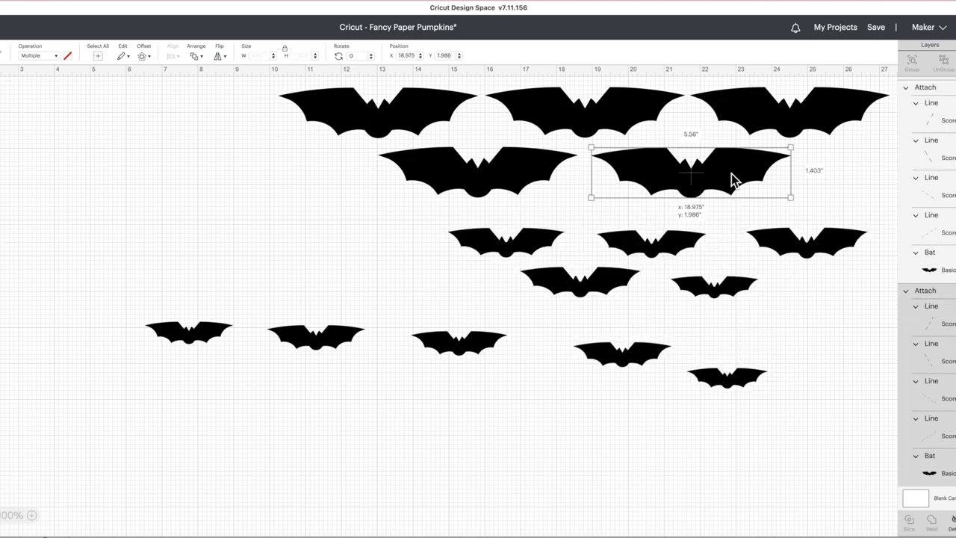
pyautogui.moveTo(790, 147); pyautogui.dragTo(747, 158)
pyautogui.click(556, 168)
pyautogui.moveTo(577, 148); pyautogui.dragTo(548, 155)
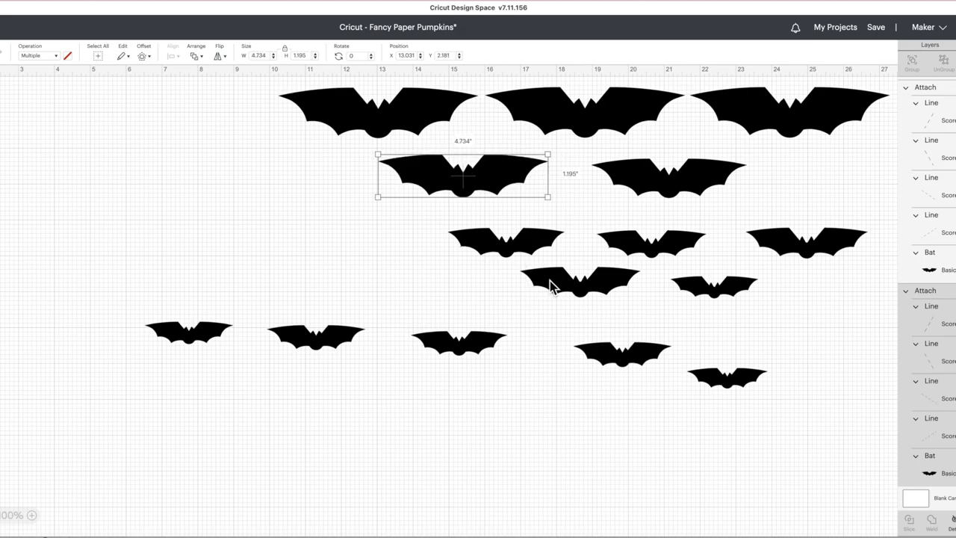
# Step: Make two copies each of the 4.734-inch bat and the 3.25-inch bat and place them around the canvas
pyautogui.moveTo(463, 177); pyautogui.dragTo(307, 217)
pyautogui.click(505, 244)
pyautogui.hotkey('ctrl', 'd')
pyautogui.moveTo(643, 313); pyautogui.dragTo(386, 305)
pyautogui.hotkey('ctrl', 'd')
pyautogui.moveTo(525, 378); pyautogui.dragTo(803, 322)
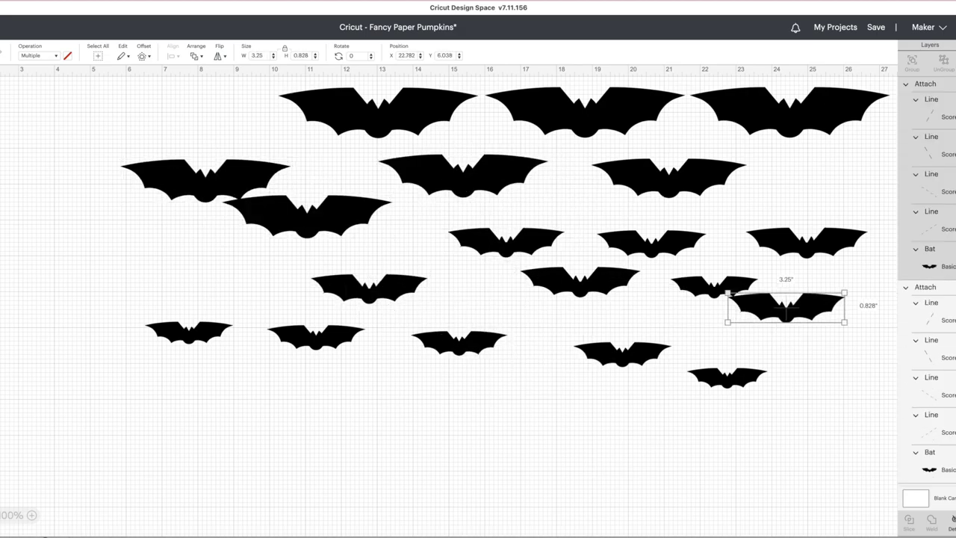
# Step: Place another copy of the 3.25-inch bat below the others and duplicate the small 2.431-inch bat
pyautogui.hotkey('ctrl', 'd')
pyautogui.moveTo(891, 396); pyautogui.dragTo(785, 412)
pyautogui.click(715, 286)
pyautogui.hotkey('ctrl', 'd')
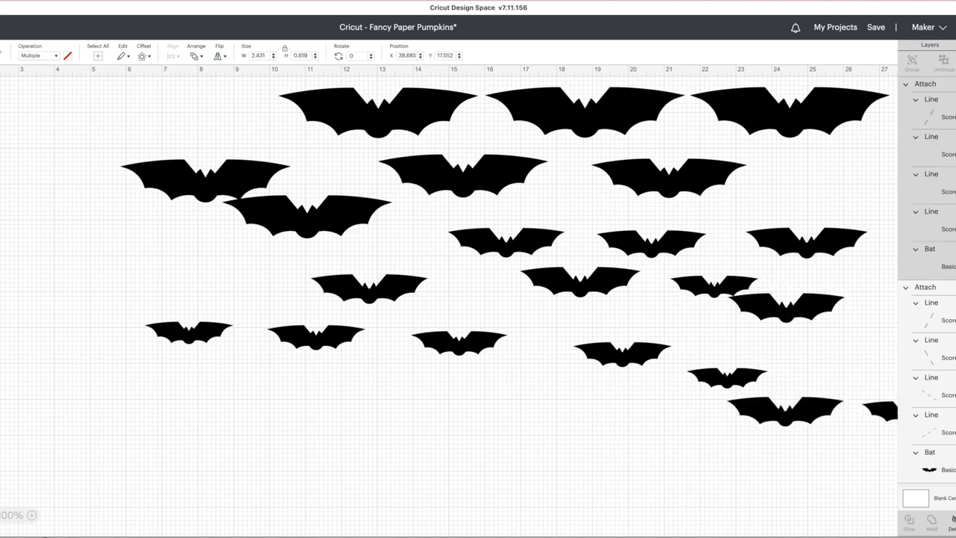
# Step: Save the customized bats as a new project titled Cricut - Fancy Paper Pumpkins - 1
pyautogui.moveTo(881, 31)
pyautogui.click(892, 57)
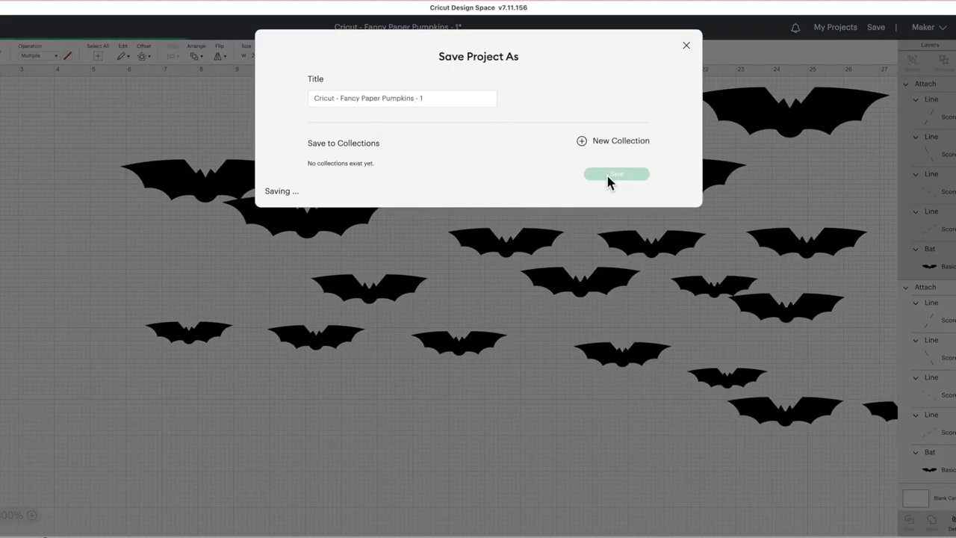
pyautogui.click(611, 181)
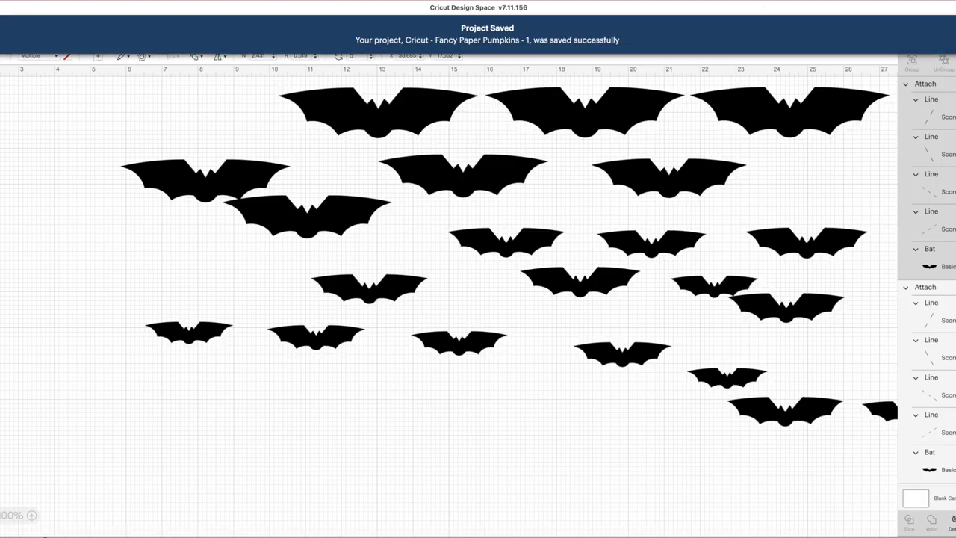
# Step: Browse the halloween image results and select the black script "happy Halloween" image
pyautogui.scroll(2, 552, 310)
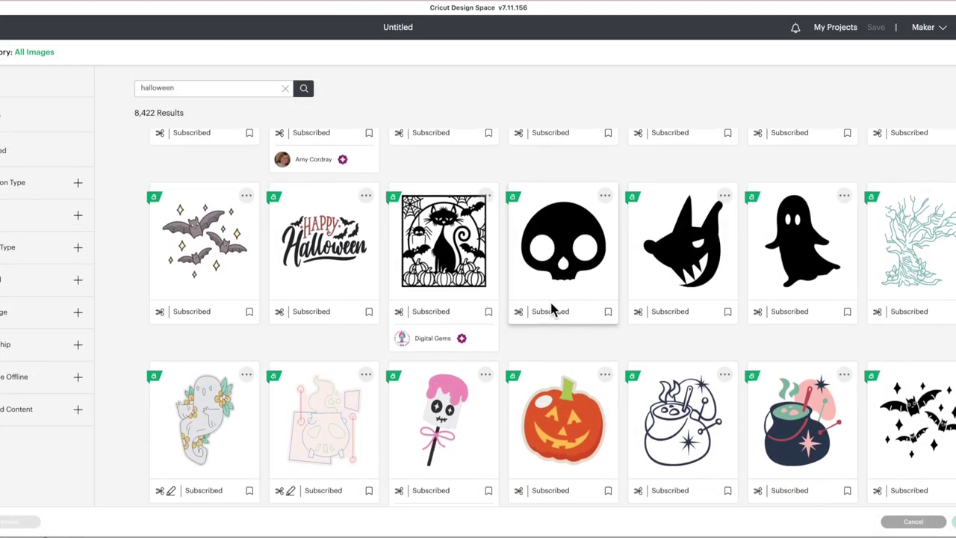
pyautogui.scroll(-4, 553, 310)
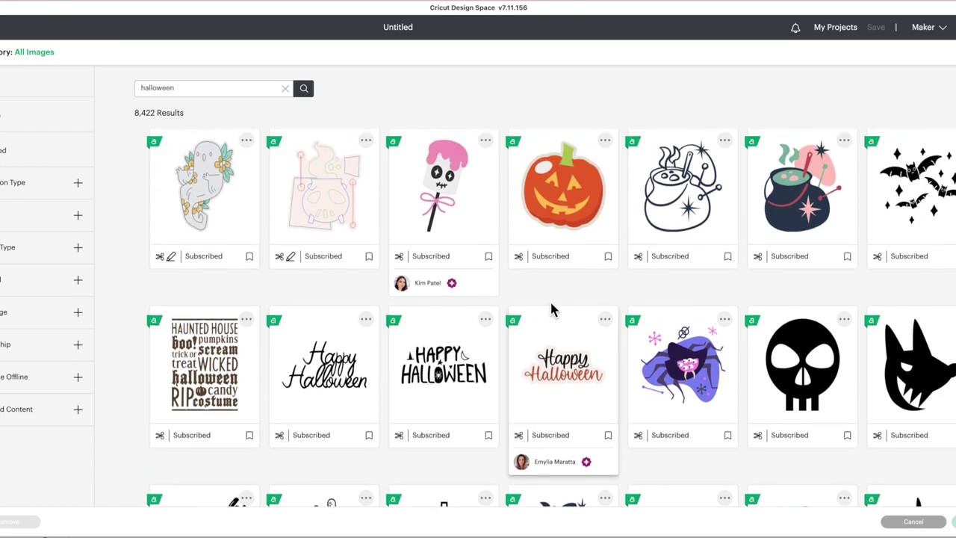
pyautogui.scroll(3, 552, 310)
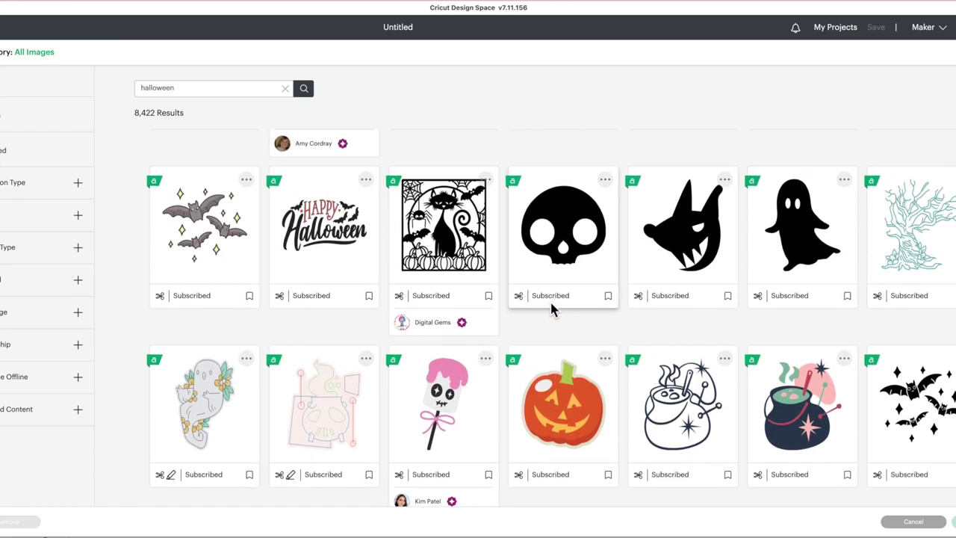
pyautogui.scroll(-5, 553, 310)
pyautogui.scroll(-5, 552, 310)
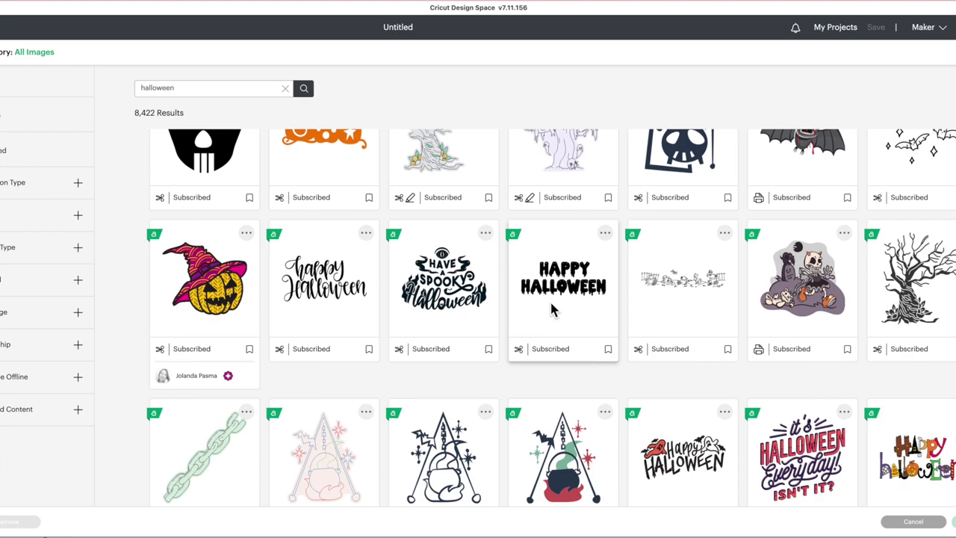
pyautogui.click(301, 298)
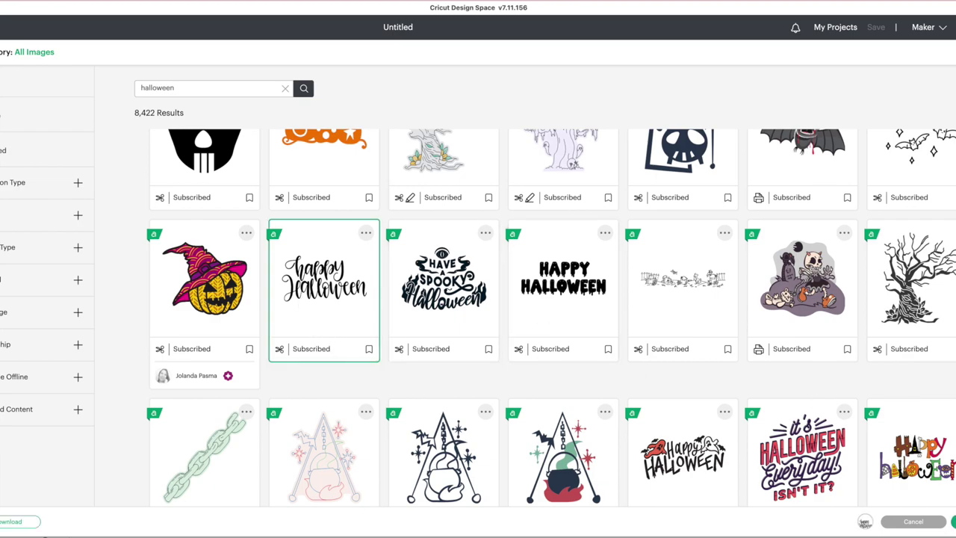
# Step: Add the script happy Halloween image to the canvas, then insert a square and move it clear of the lettering
pyautogui.click(953, 521)
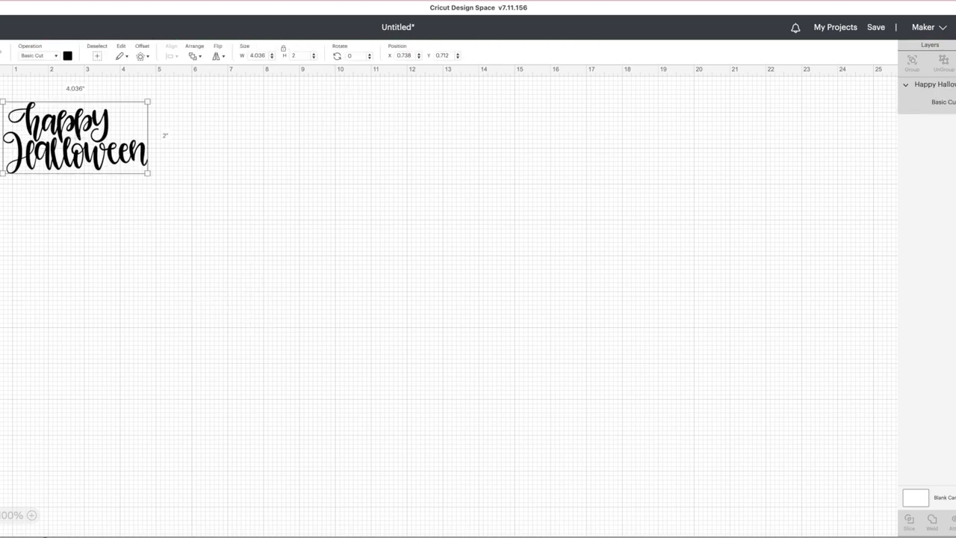
pyautogui.click(25, 170)
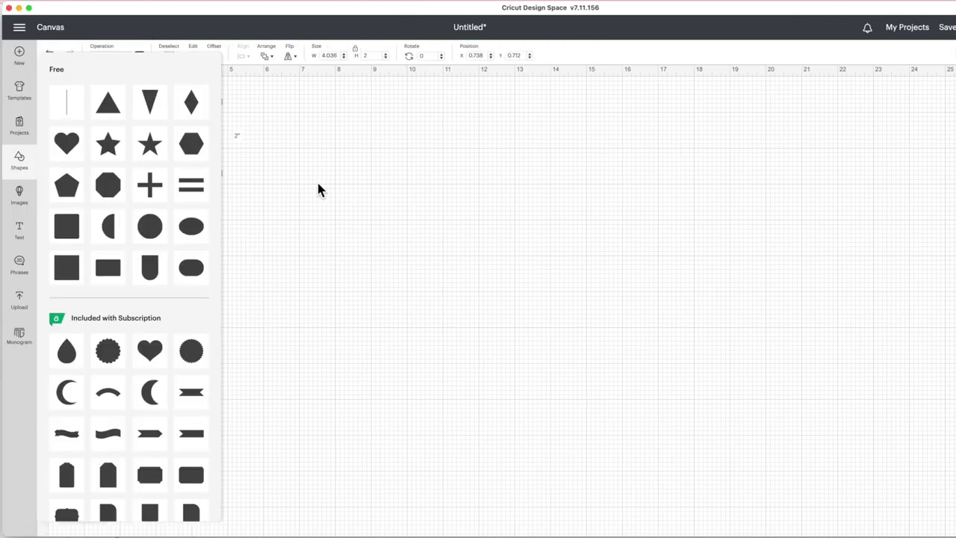
pyautogui.click(72, 269)
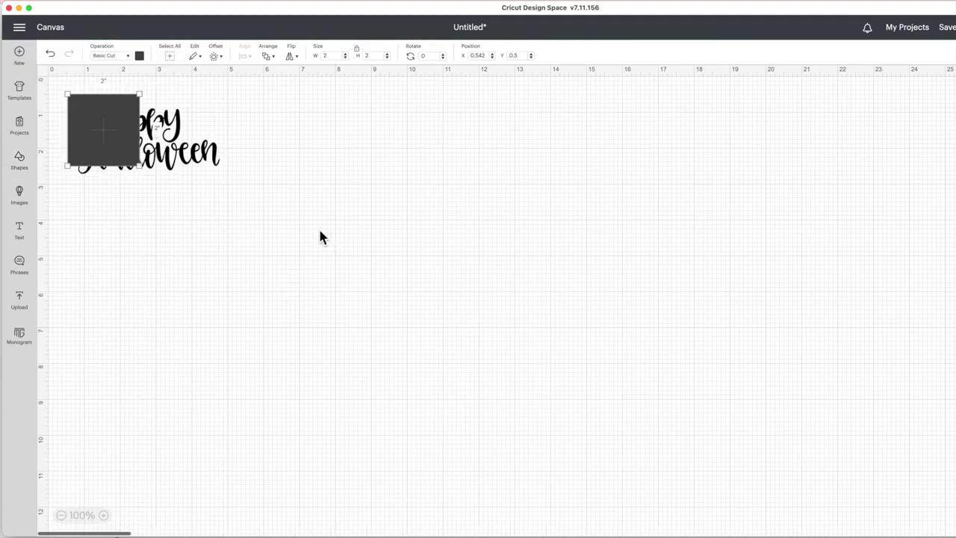
pyautogui.moveTo(135, 150); pyautogui.dragTo(598, 306)
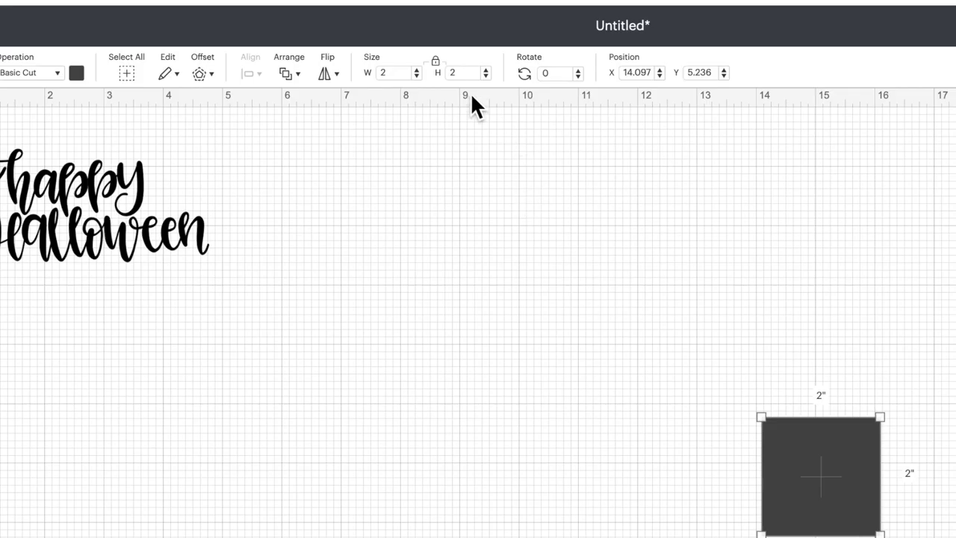
# Step: Unlock the square's proportions and set its size to 7 by 7 inches
pyautogui.click(435, 61)
pyautogui.click(393, 74)
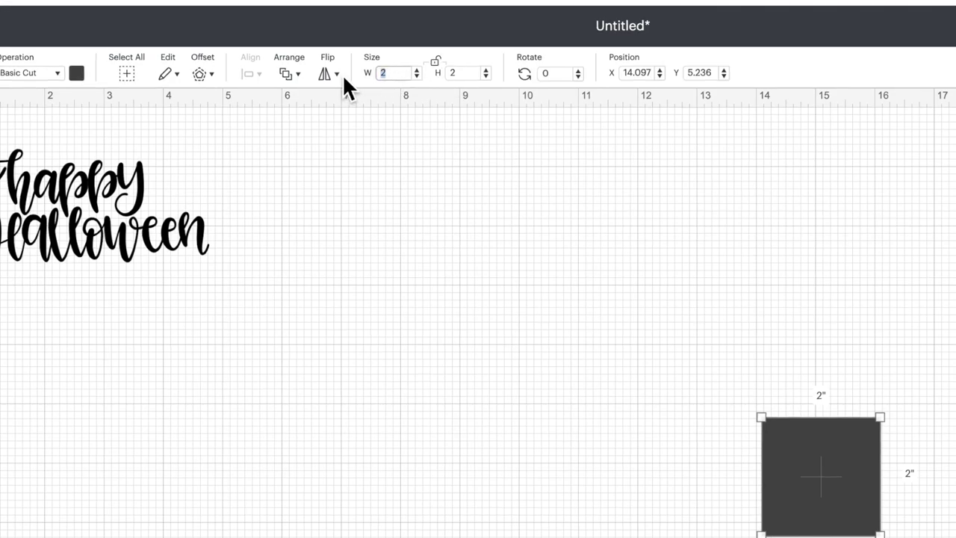
pyautogui.write('7')
pyautogui.press('Tab')
pyautogui.write('7')
pyautogui.press('Return')
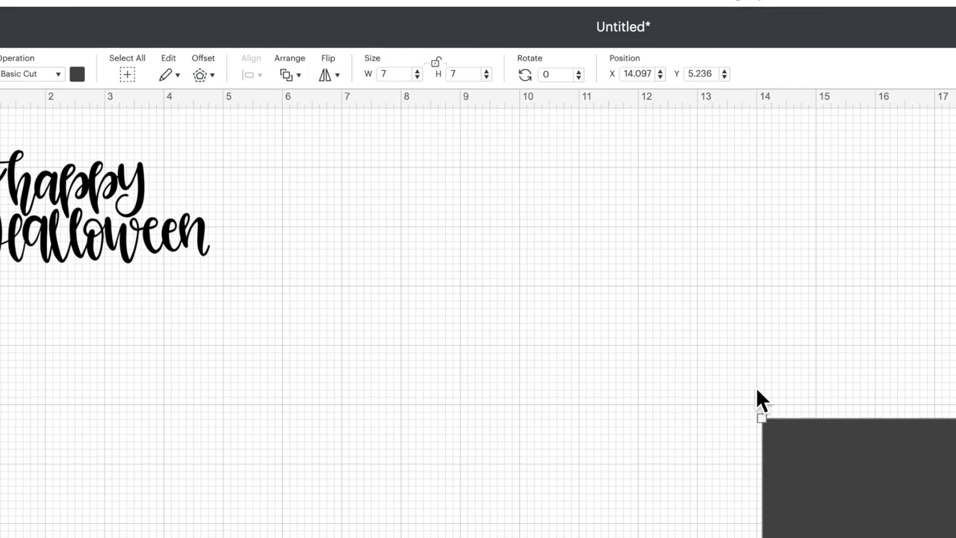
# Step: Place the 7-inch square beside the happy Halloween lettering and color it white
pyautogui.moveTo(859, 478); pyautogui.dragTo(802, 464)
pyautogui.moveTo(920, 537); pyautogui.dragTo(525, 410)
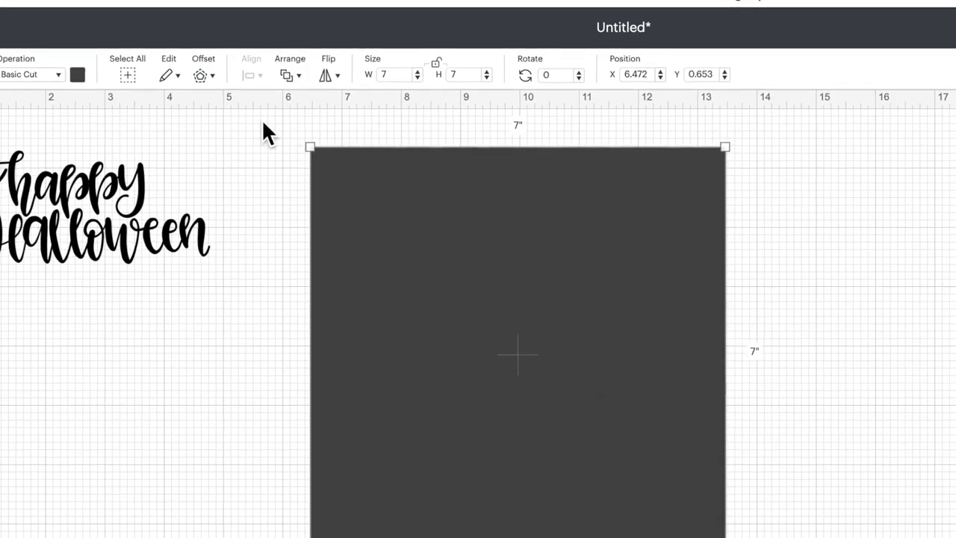
pyautogui.click(80, 78)
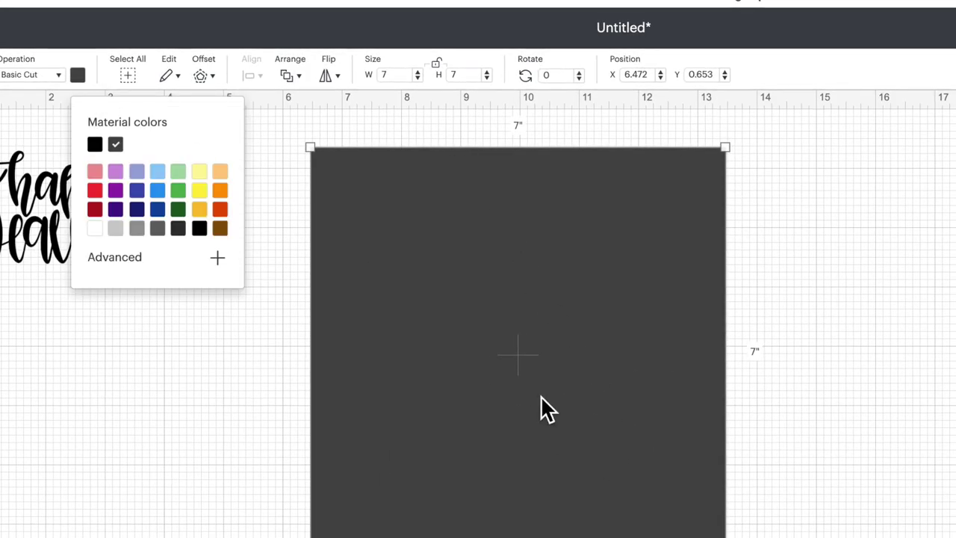
pyautogui.click(103, 233)
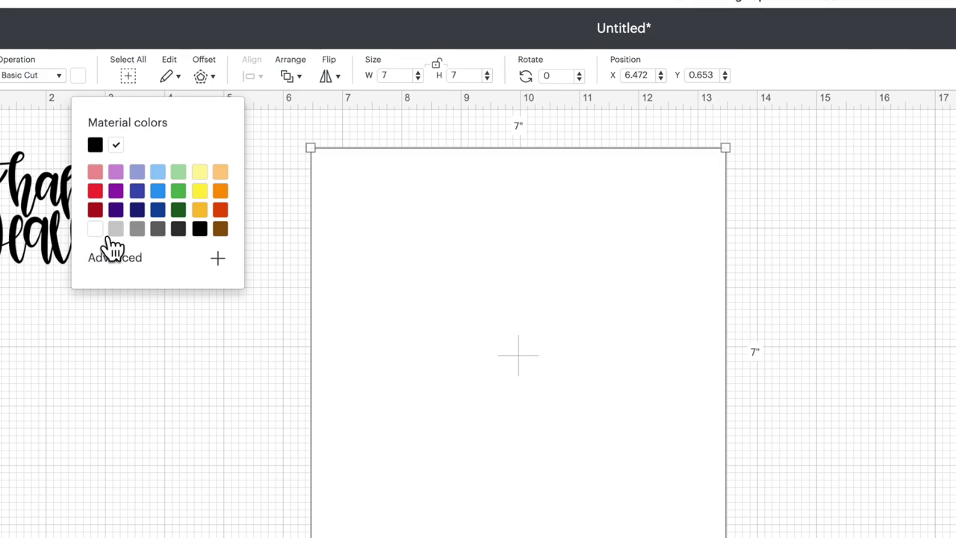
# Step: Move the happy Halloween lettering onto the white square and enlarge it to about 6.9 inches wide, nearly the square's width
pyautogui.click(196, 525)
pyautogui.moveTo(178, 257); pyautogui.dragTo(512, 270)
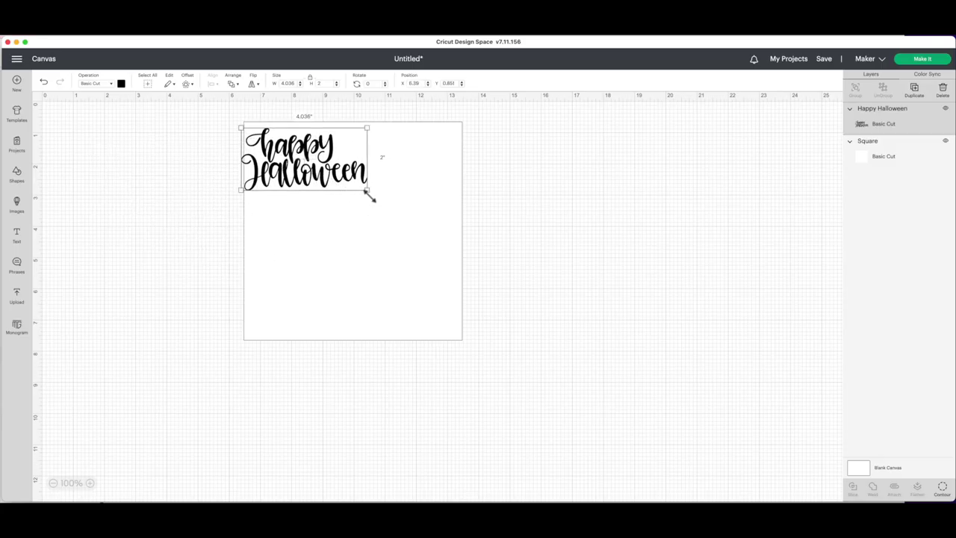
pyautogui.moveTo(370, 196); pyautogui.dragTo(408, 241)
pyautogui.moveTo(323, 164); pyautogui.dragTo(329, 176)
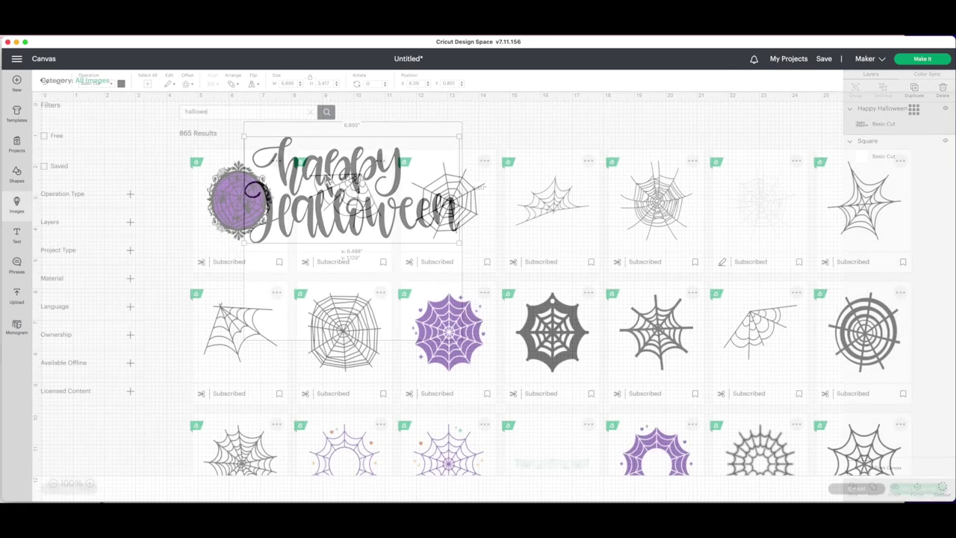
# Step: Search the images for "halloween spider" and add the black upright spider with long thin legs to the canvas
pyautogui.write('en spider')
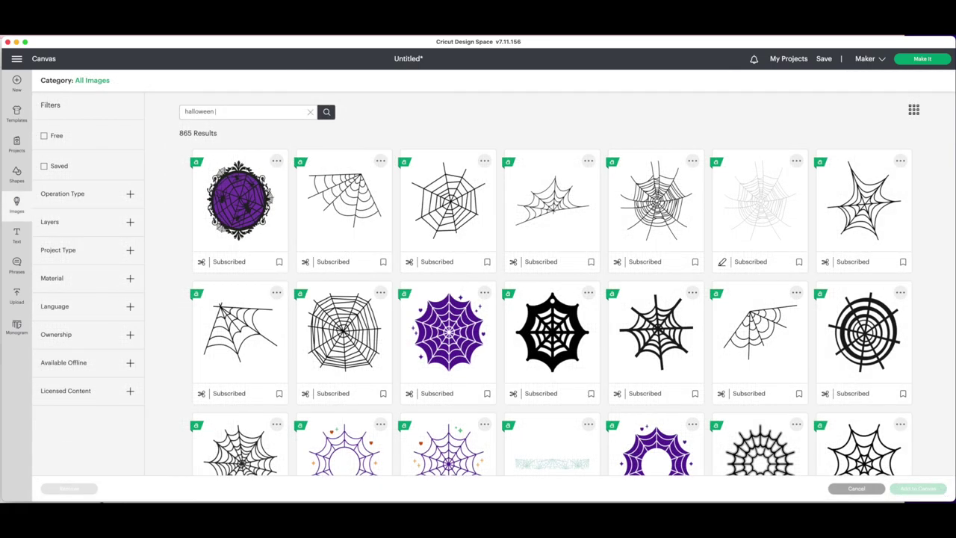
pyautogui.press('Return')
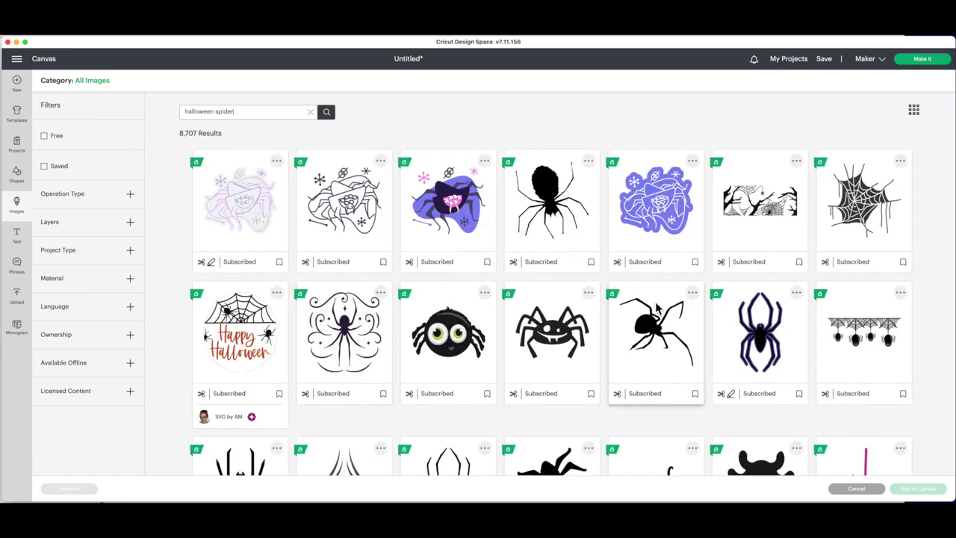
pyautogui.scroll(-3, 480, 375)
pyautogui.scroll(-3, 480, 376)
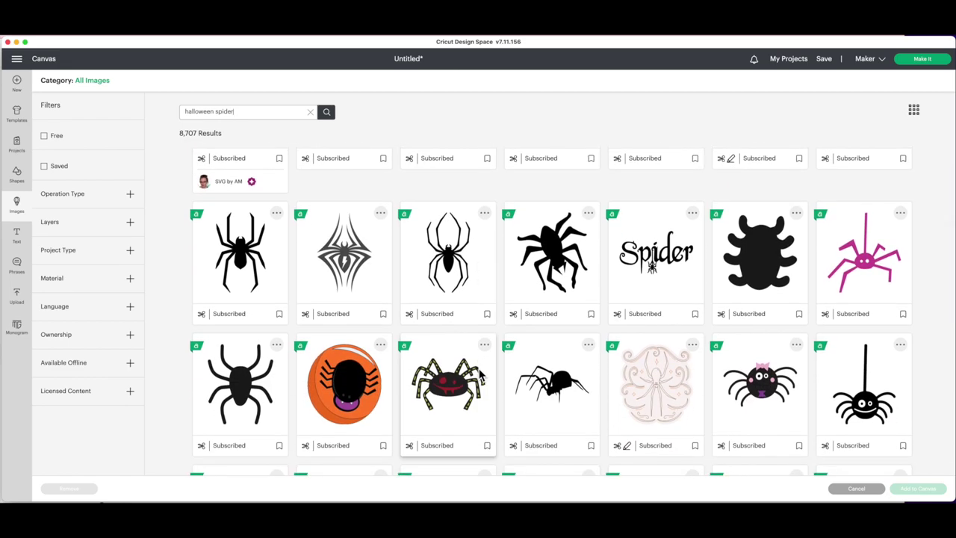
pyautogui.click(459, 265)
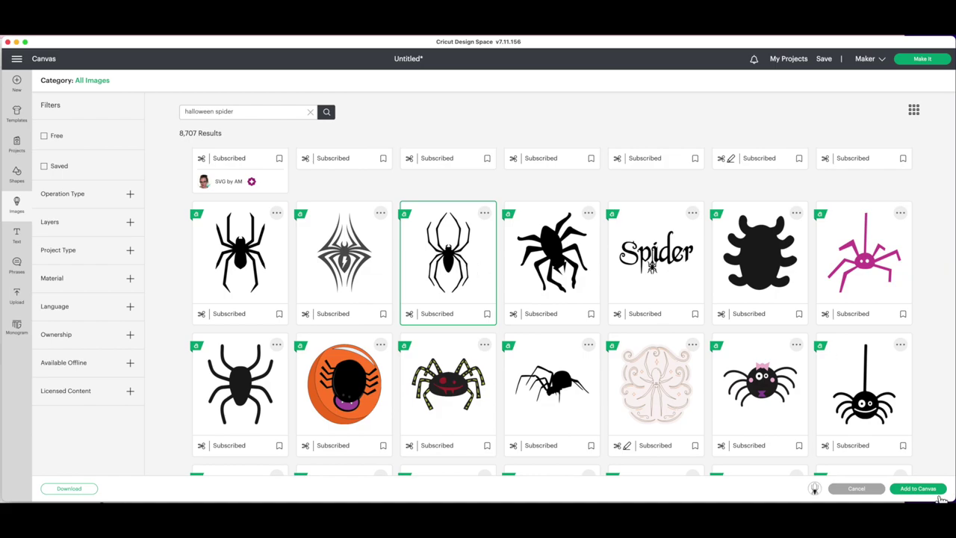
pyautogui.click(940, 493)
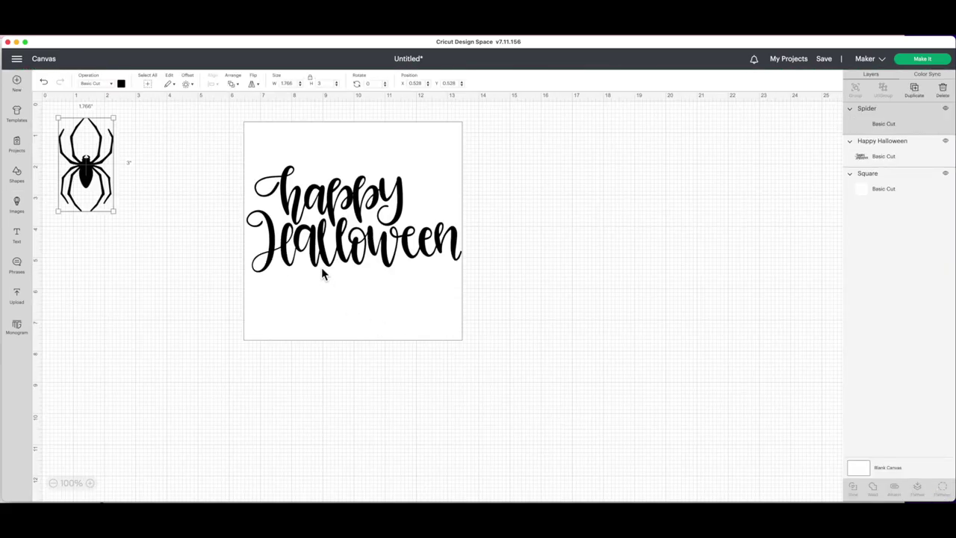
# Step: Shrink the spider to about 1.1 by 1.9 inches and place it on the white square below the end of Halloween
pyautogui.moveTo(85, 160); pyautogui.dragTo(344, 286)
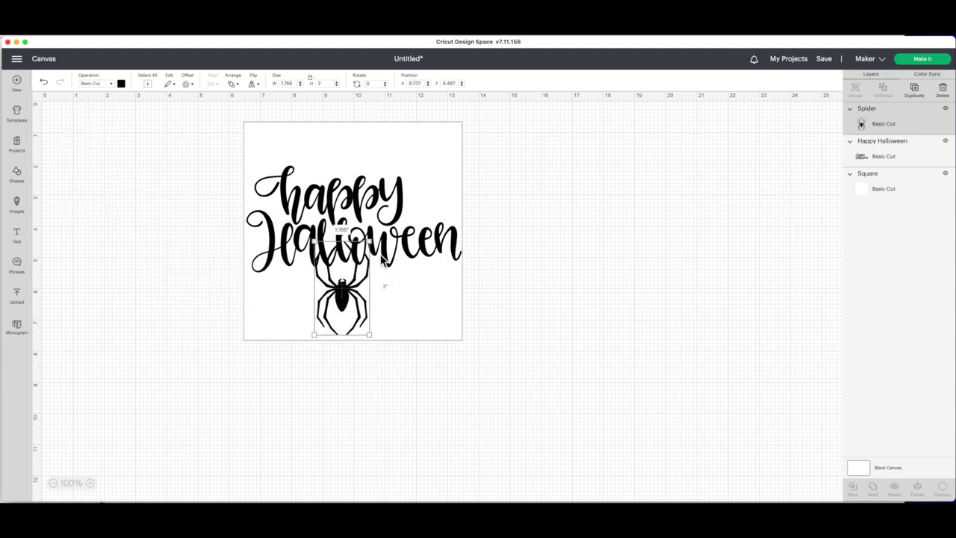
pyautogui.moveTo(370, 243); pyautogui.dragTo(350, 276)
pyautogui.moveTo(341, 315); pyautogui.dragTo(407, 312)
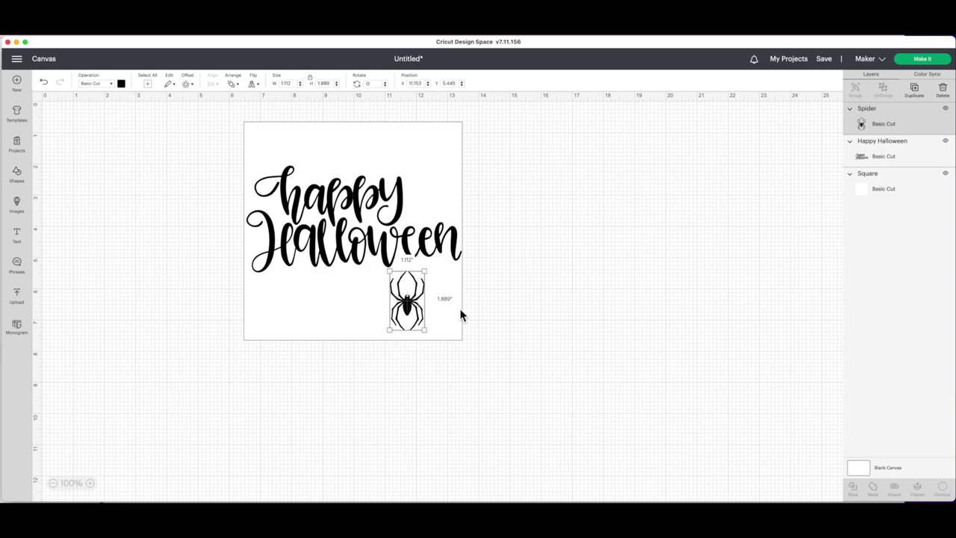
pyautogui.click(52, 183)
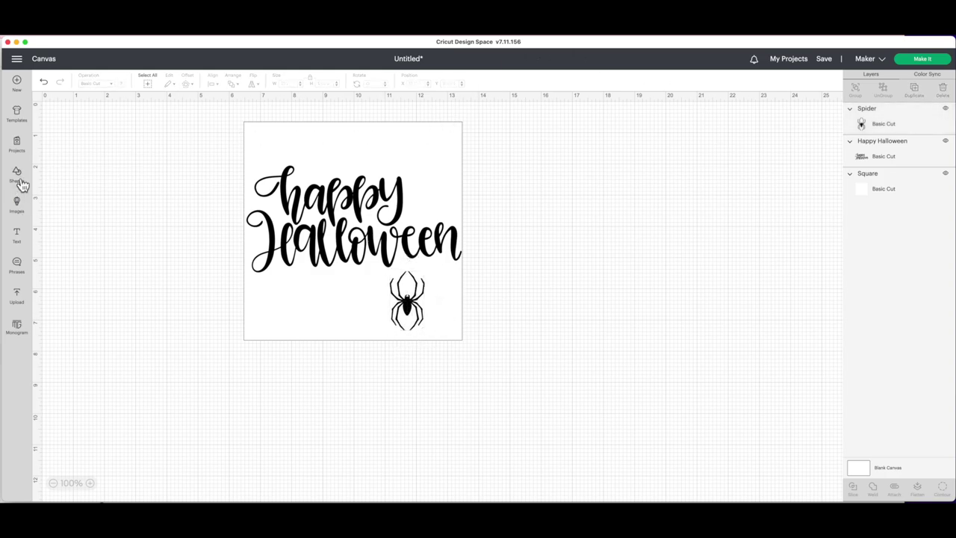
# Step: Insert another square, unlock its proportions and stretch it into a thin vertical line about 0.06 by 6.75 inches
pyautogui.click(16, 175)
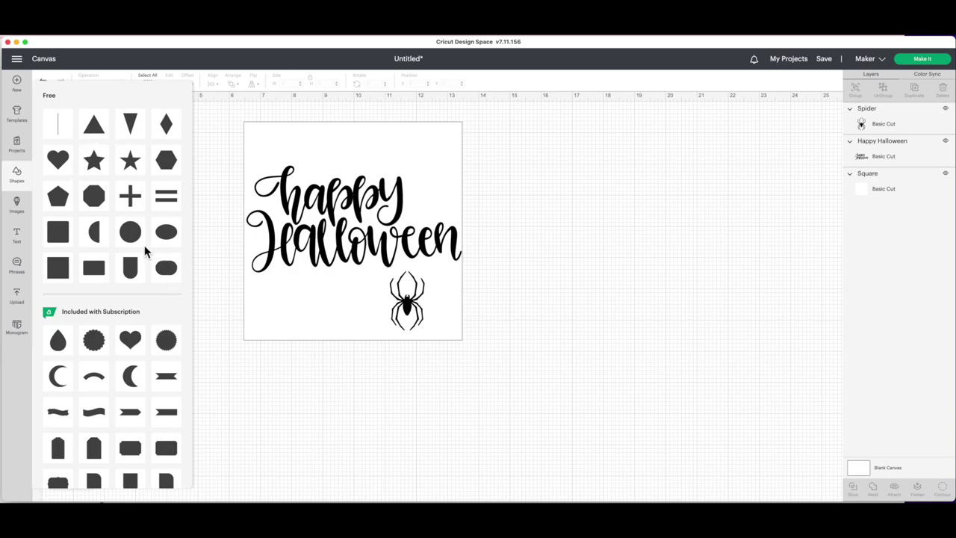
pyautogui.click(60, 270)
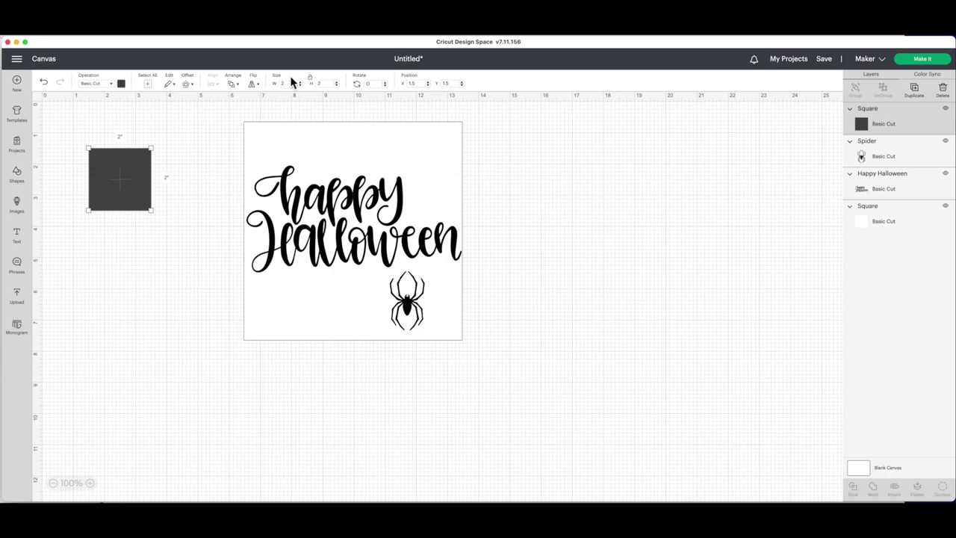
pyautogui.click(312, 78)
pyautogui.moveTo(152, 212); pyautogui.dragTo(95, 212)
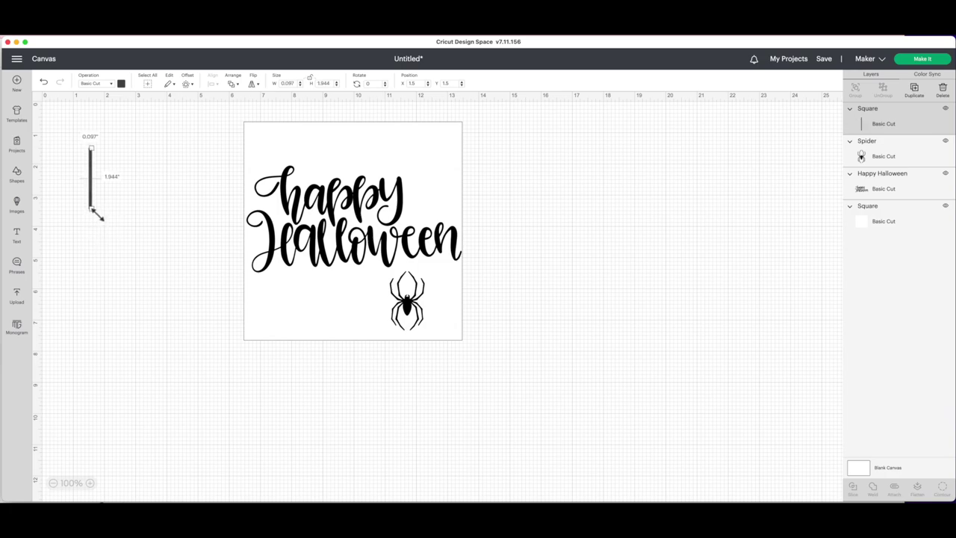
pyautogui.moveTo(100, 152); pyautogui.dragTo(103, 96)
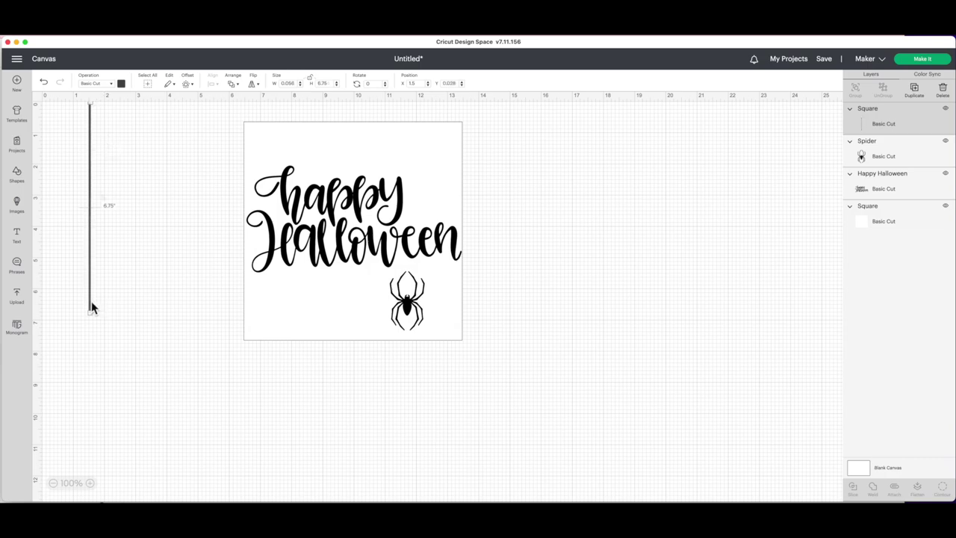
pyautogui.moveTo(91, 301); pyautogui.dragTo(169, 321)
# Step: Color the thin line black and move it over the lettering and spider
pyautogui.click(121, 84)
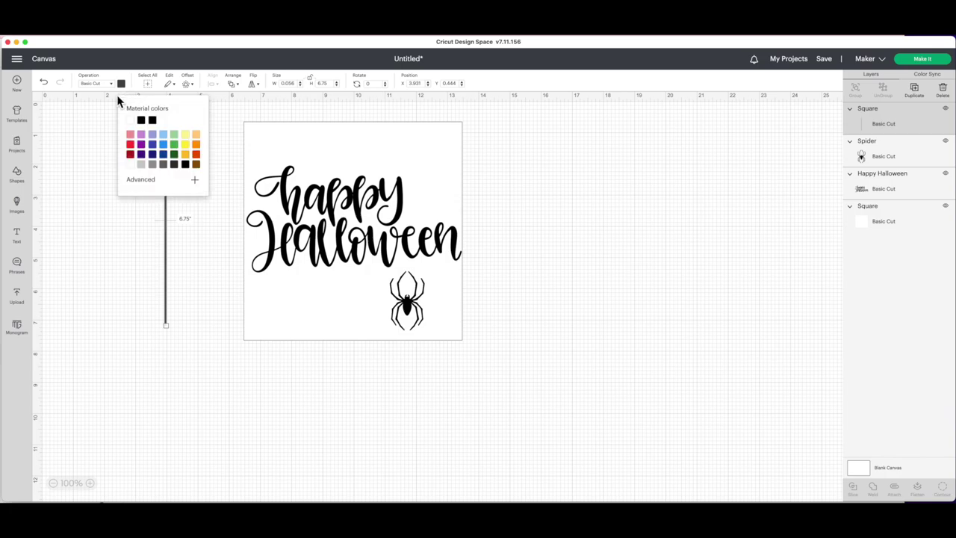
pyautogui.click(141, 120)
pyautogui.moveTo(169, 318); pyautogui.dragTo(412, 189)
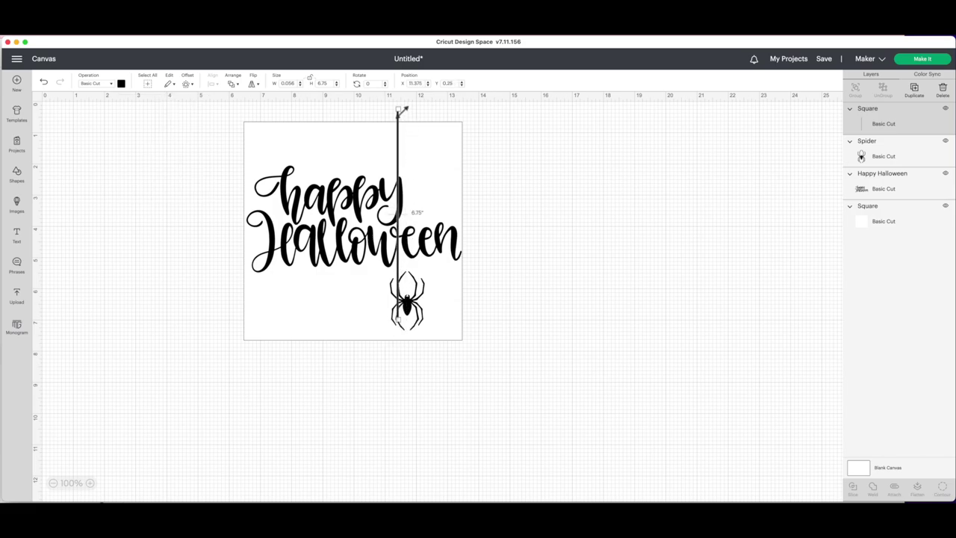
# Step: Resize the line to about 4.9 inches tall so it runs from the white square's upper edge to the spider
pyautogui.moveTo(406, 114); pyautogui.dragTo(409, 201)
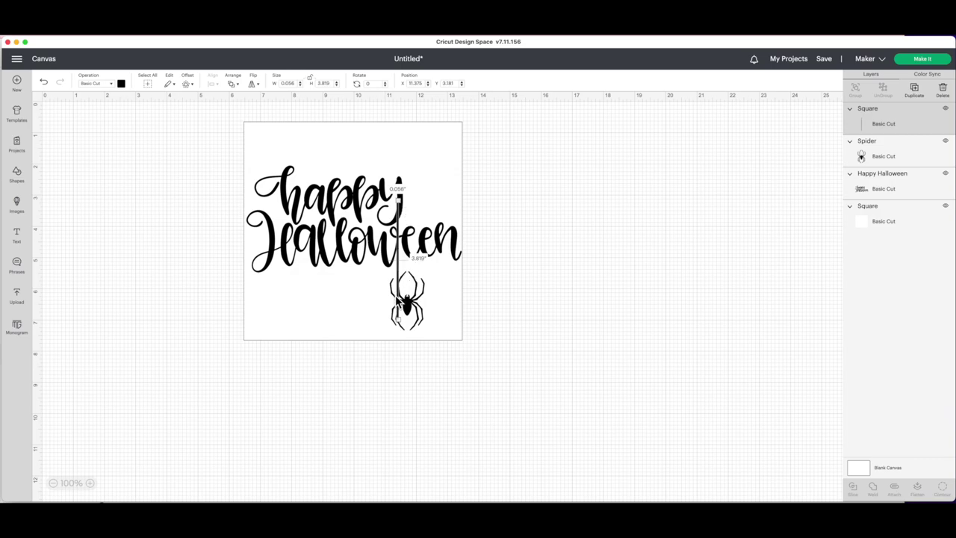
pyautogui.moveTo(401, 300); pyautogui.dragTo(411, 253)
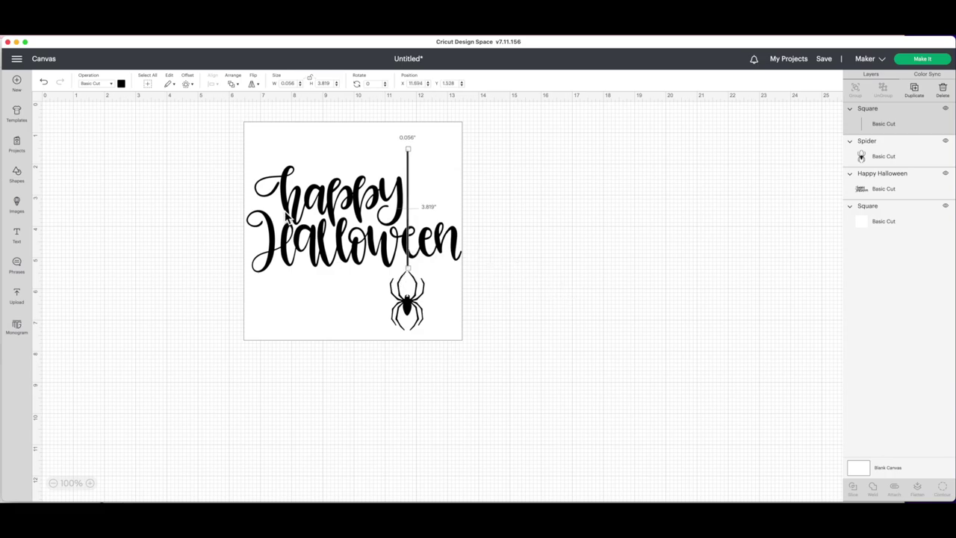
pyautogui.moveTo(409, 171); pyautogui.dragTo(416, 124)
pyautogui.click(553, 180)
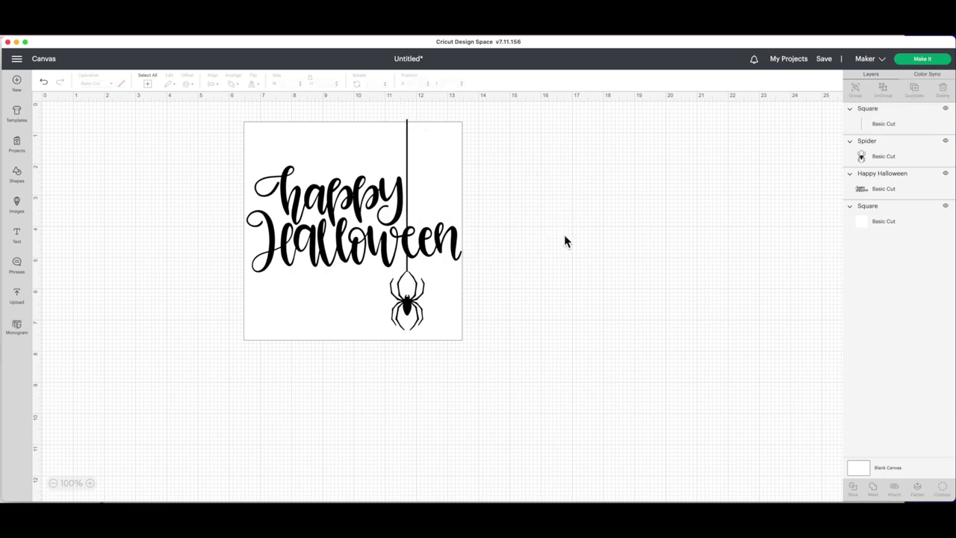
# Step: Center the line over the spider and trim its upper end flush with the white square's top edge
pyautogui.click(409, 197)
pyautogui.moveTo(412, 200); pyautogui.dragTo(411, 200)
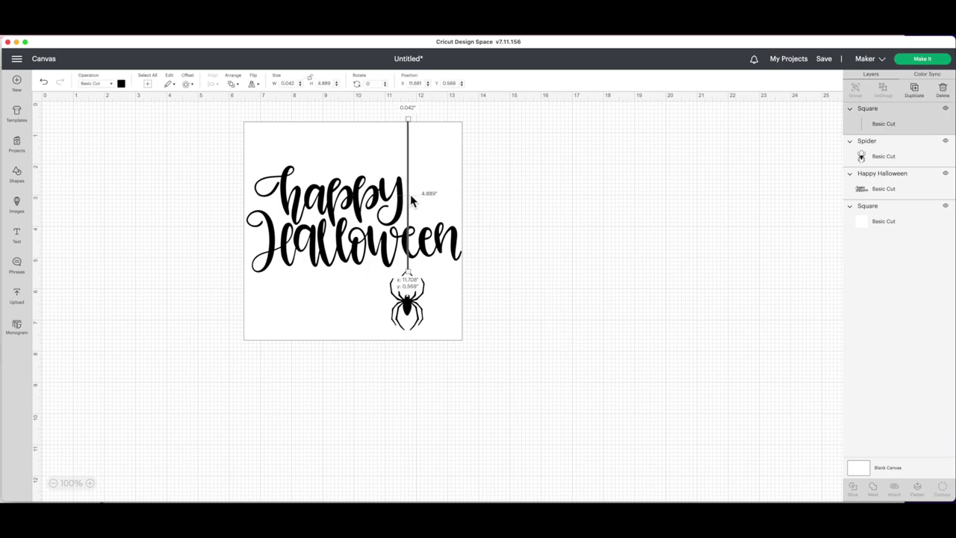
pyautogui.click(571, 236)
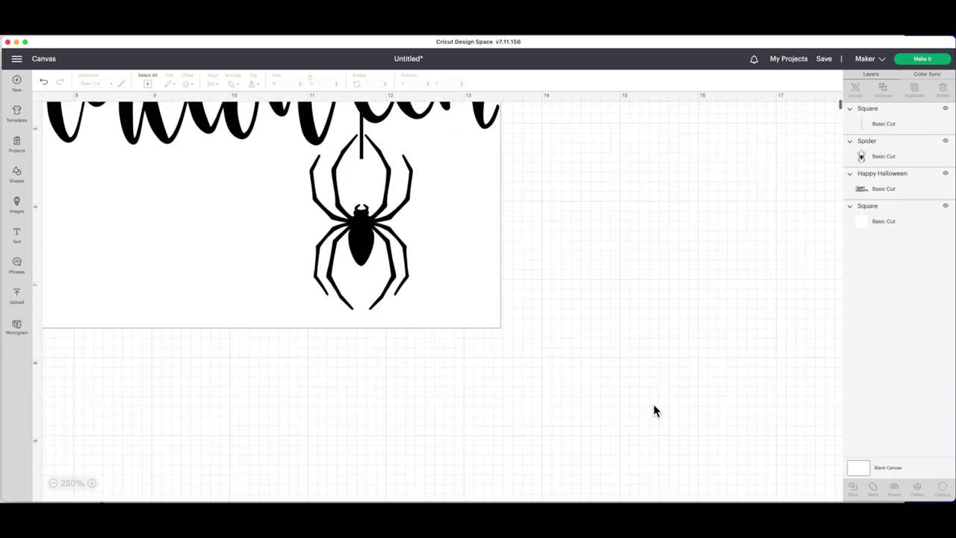
pyautogui.scroll(-1, 654, 406)
pyautogui.scroll(5, 654, 406)
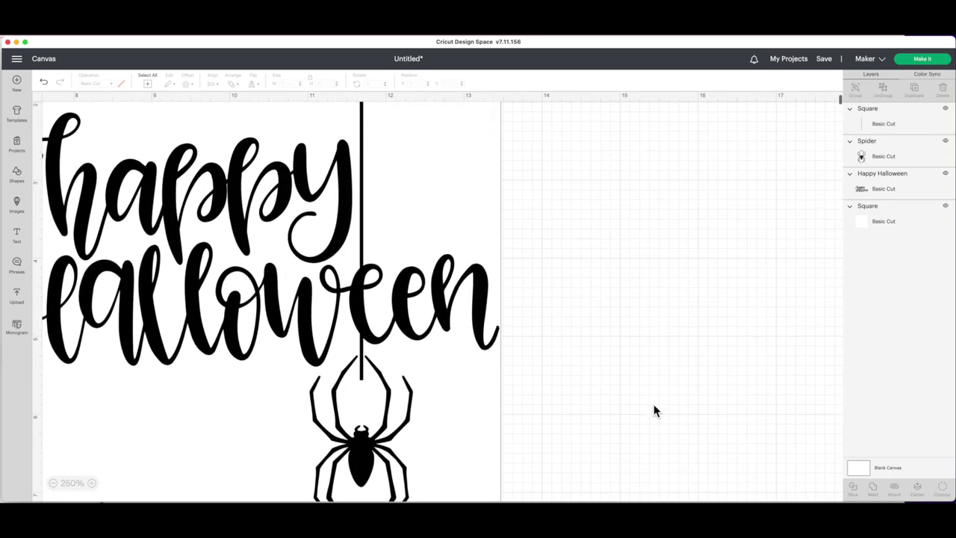
pyautogui.scroll(3, 654, 410)
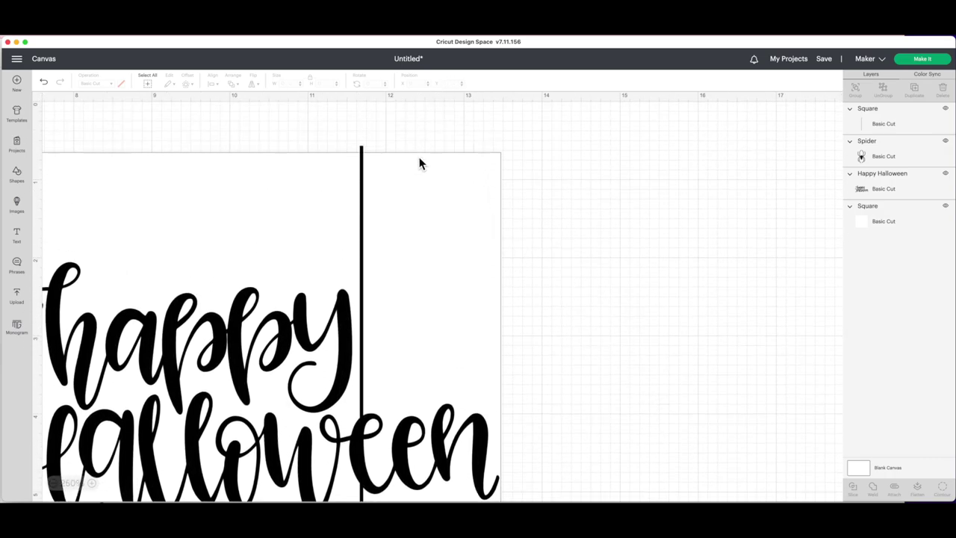
pyautogui.hscroll(-1, 472, 246)
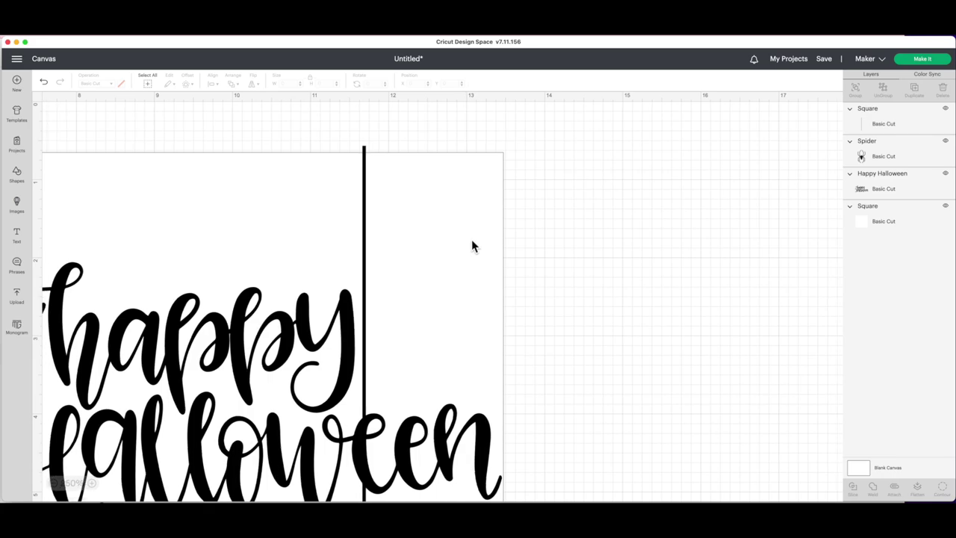
pyautogui.click(365, 153)
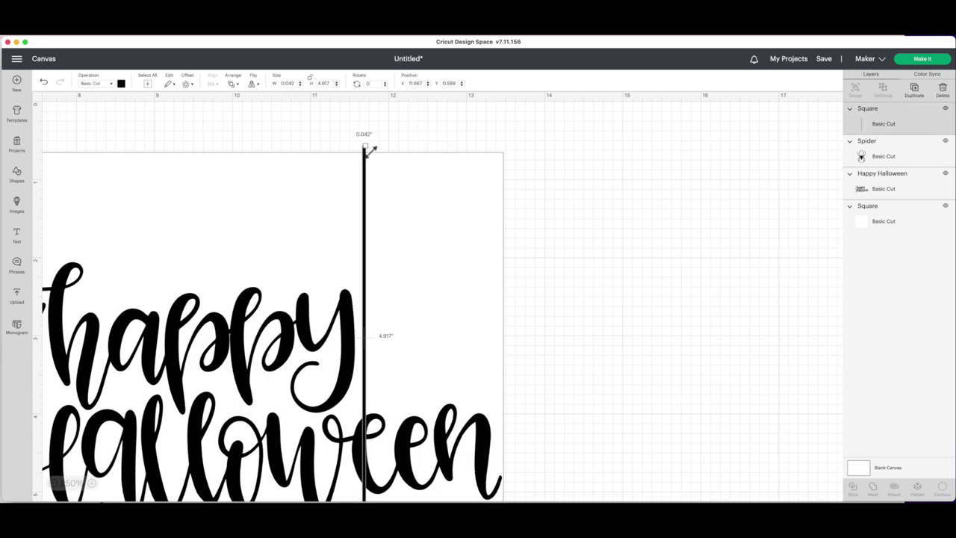
pyautogui.moveTo(371, 152); pyautogui.dragTo(371, 158)
pyautogui.click(703, 199)
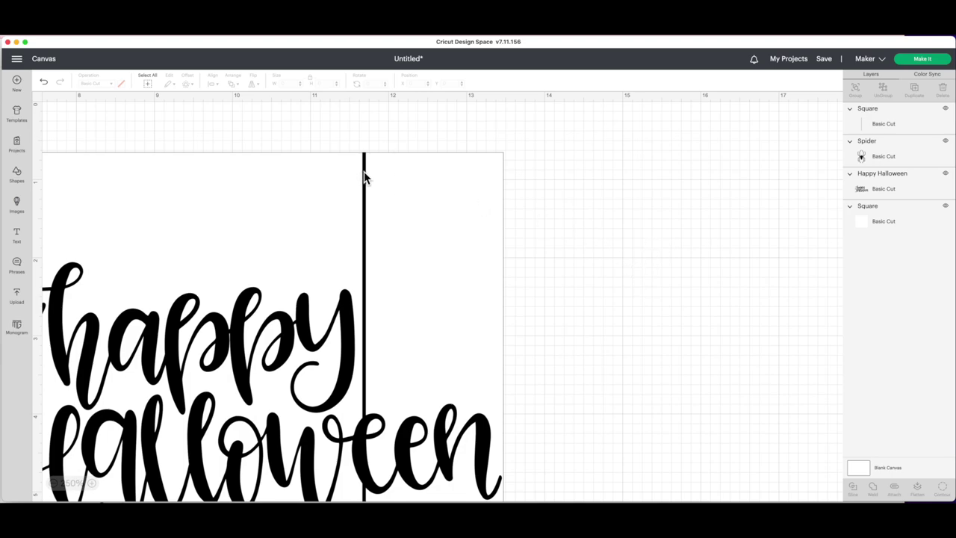
# Step: Delete the white guide square and weld the lettering, line and spider into one shape
pyautogui.moveTo(489, 269); pyautogui.dragTo(651, 230)
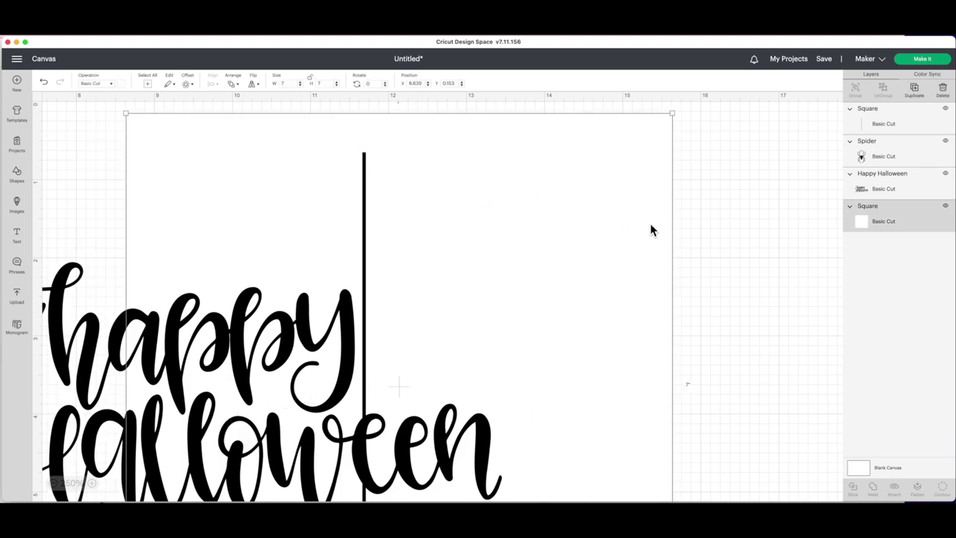
pyautogui.press('Delete')
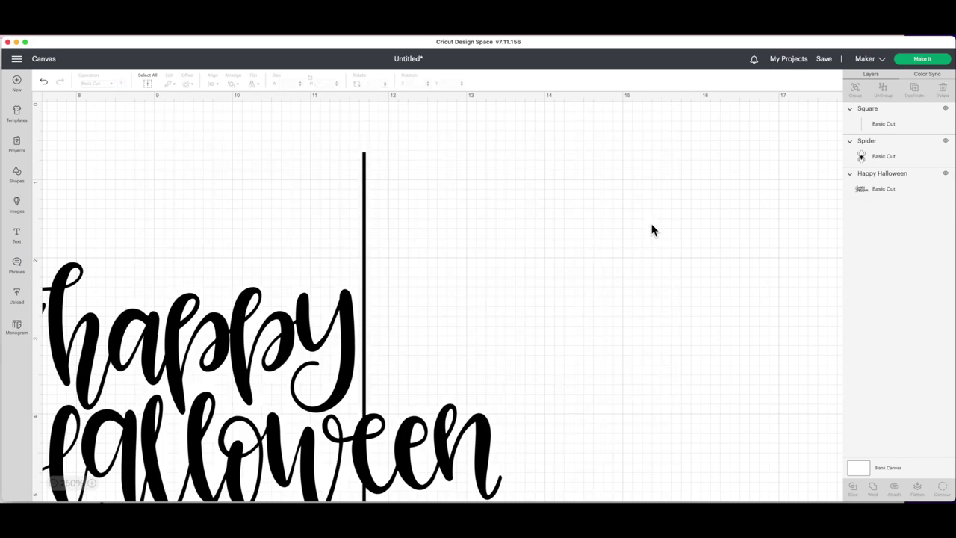
pyautogui.click(54, 484)
pyautogui.click(53, 484)
pyautogui.click(54, 484)
pyautogui.click(53, 484)
pyautogui.click(54, 484)
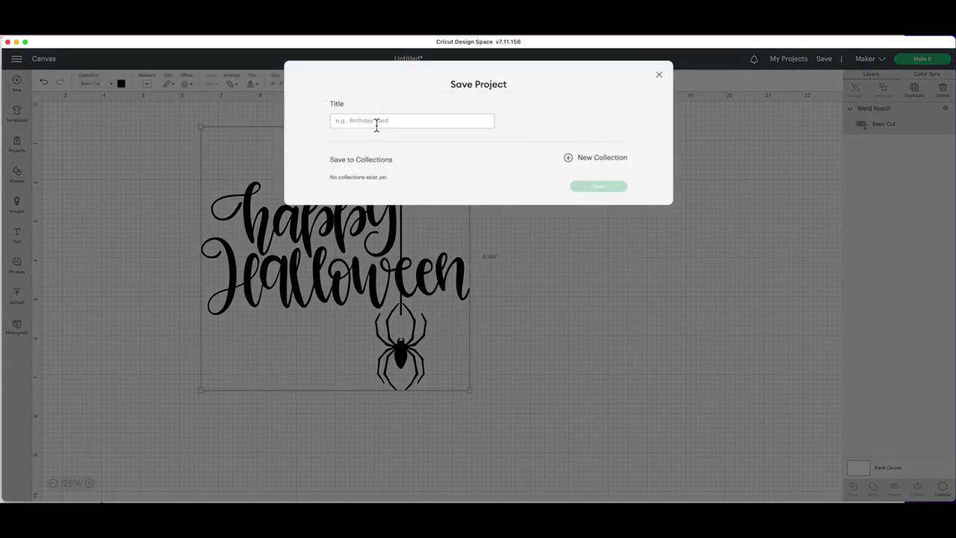
# Step: Save the welded design as a new project titled halloween spider
pyautogui.click(377, 124)
pyautogui.write('halloween spider')
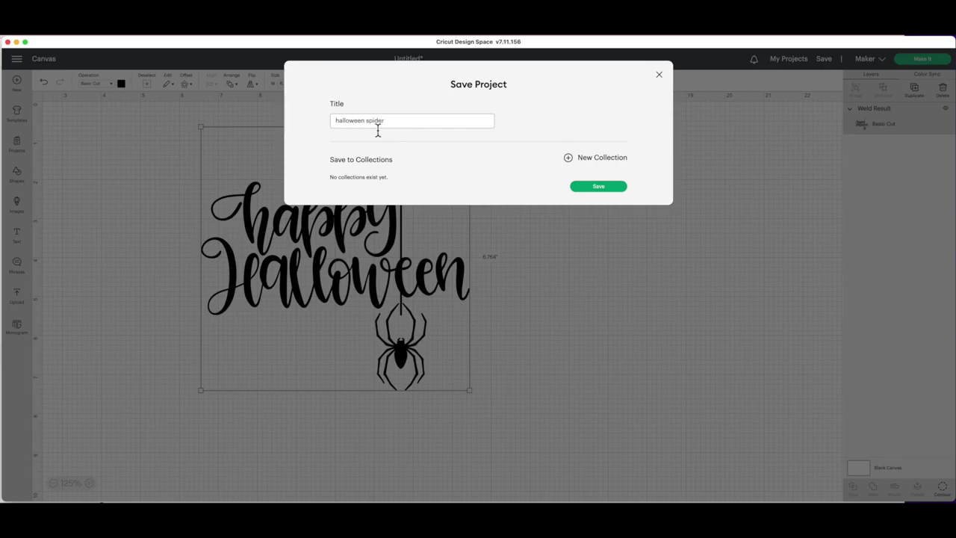
pyautogui.click(612, 187)
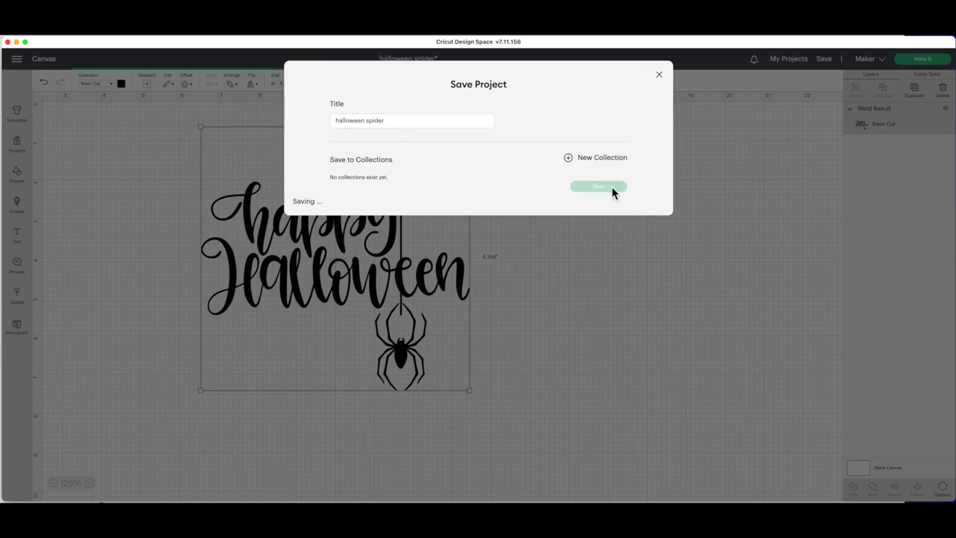